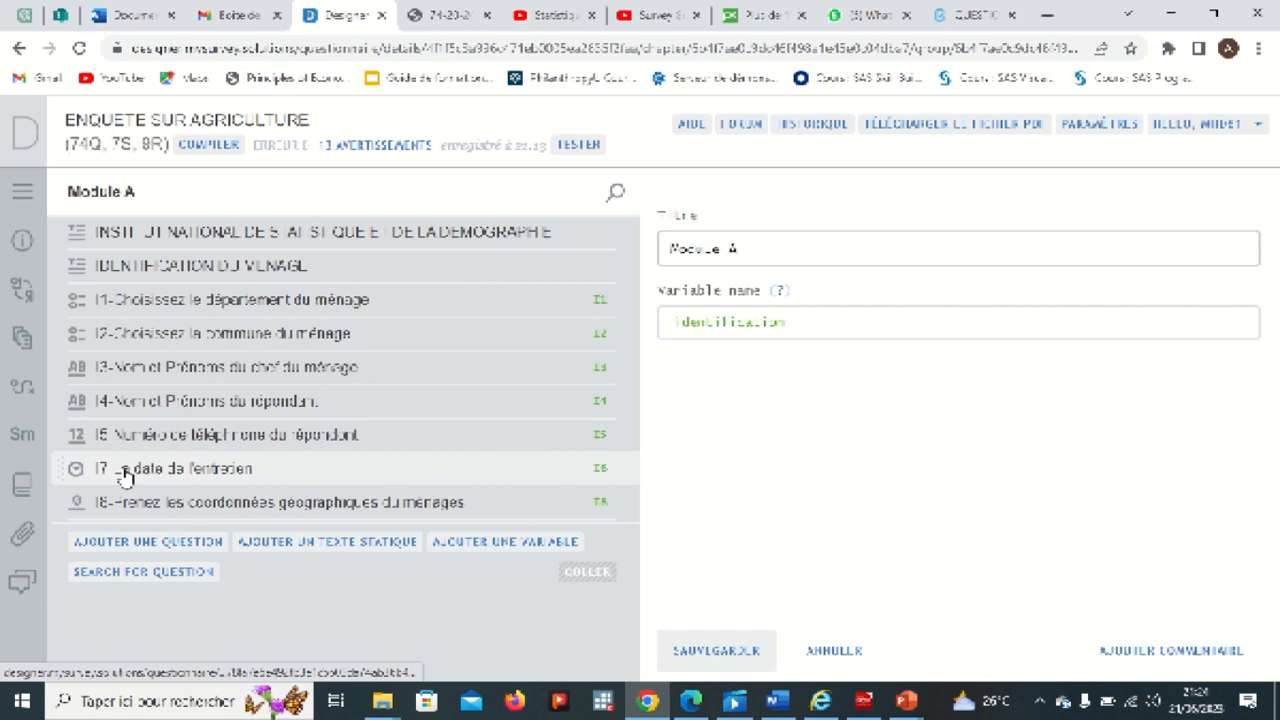
- Review the interview date question I7 in Module A and the instruction and validation condition of age question B6 in Module B
left_click(210, 480)
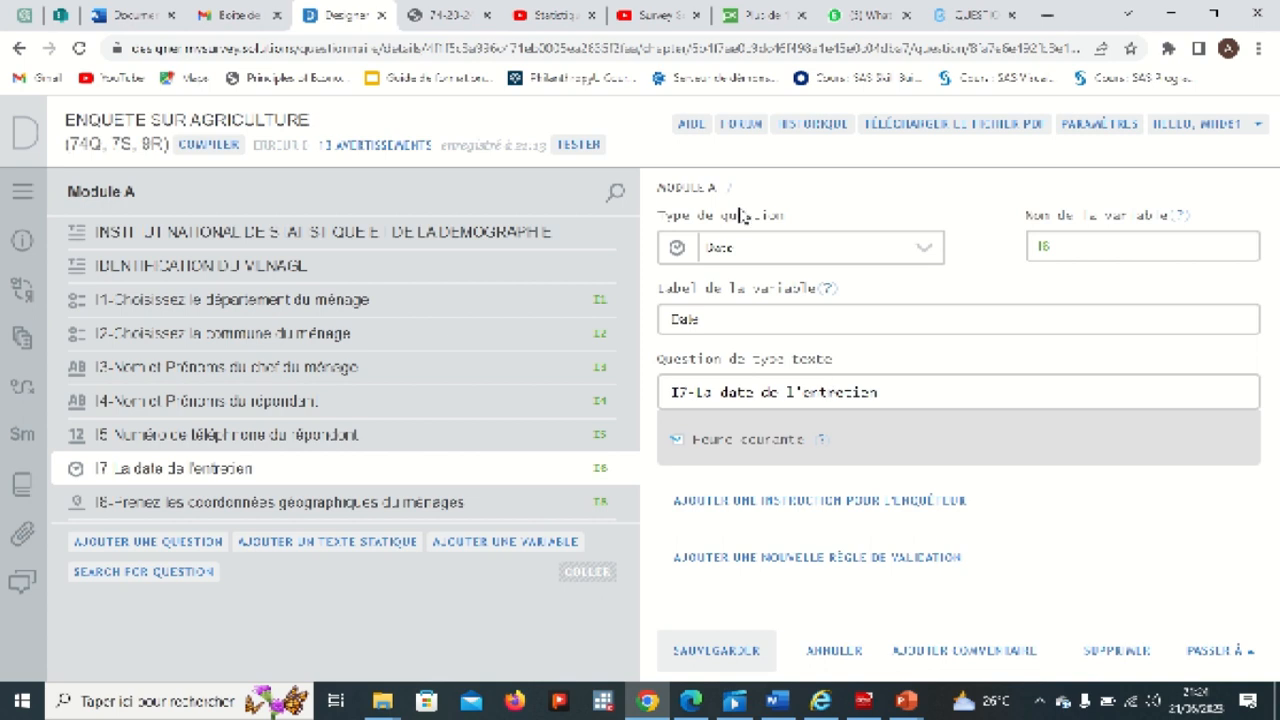
left_click(22, 191)
left_click(113, 290)
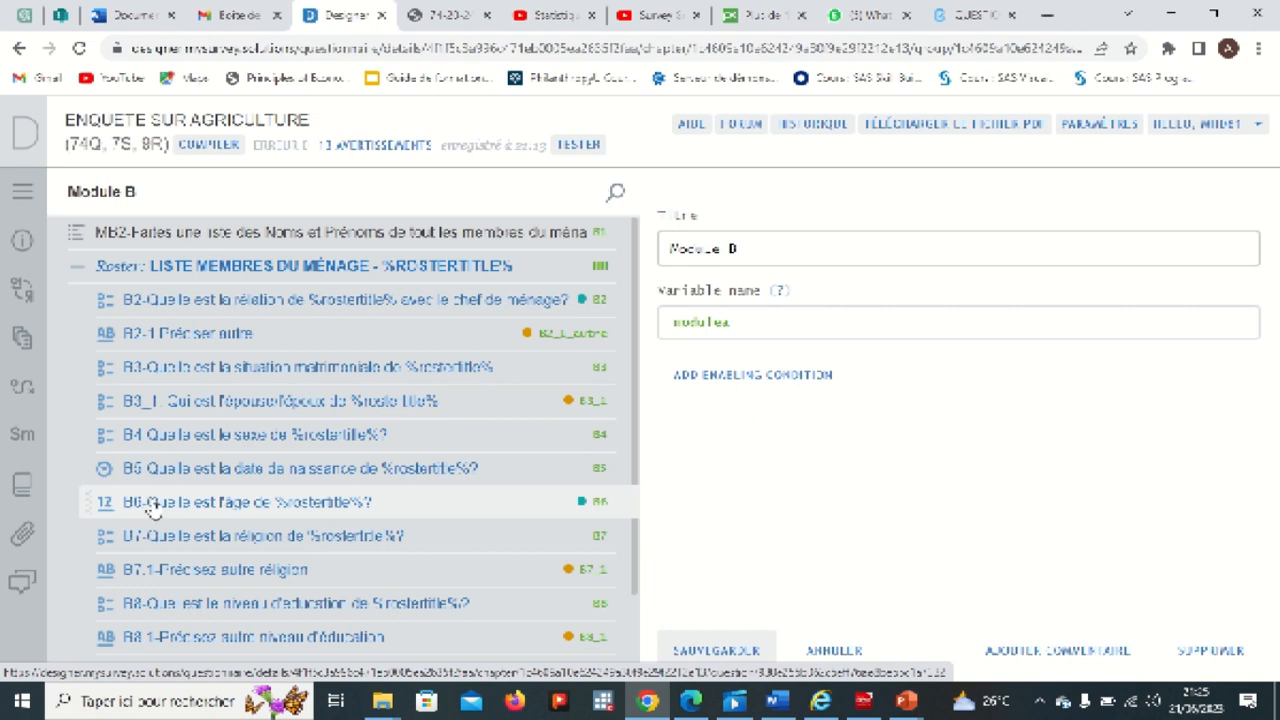
left_click(300, 512)
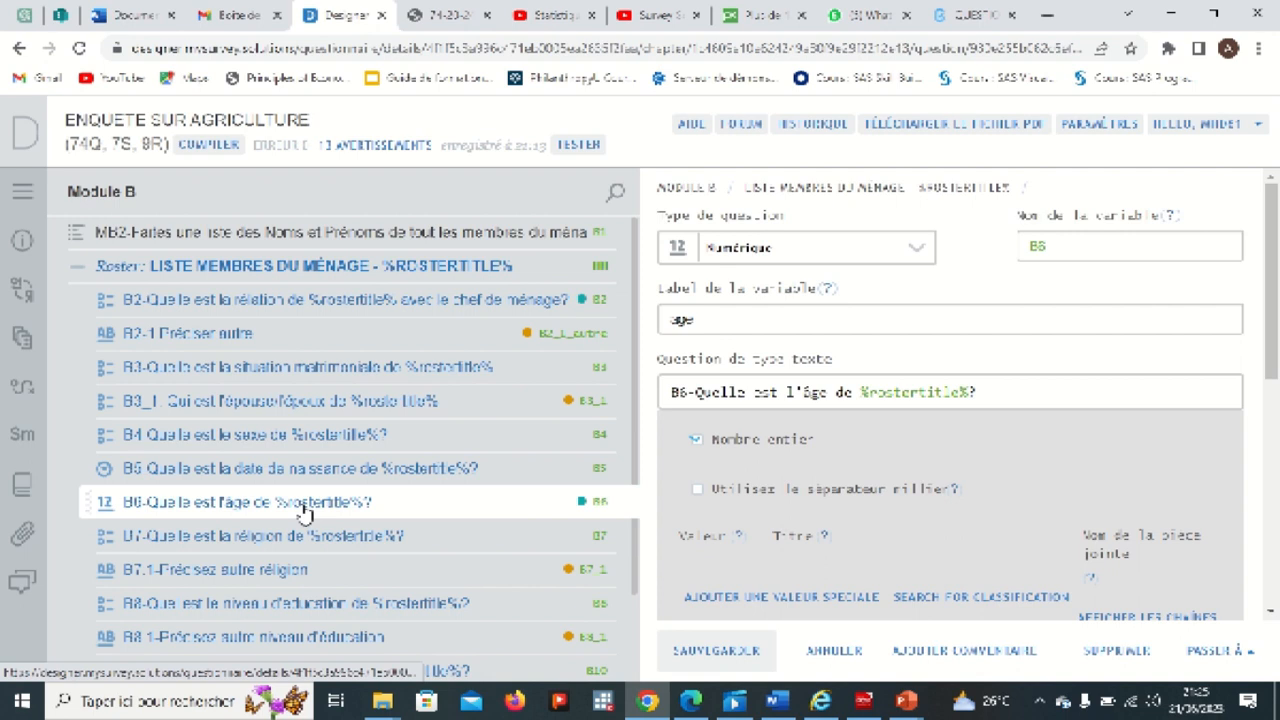
scroll(866, 463, "down", 2)
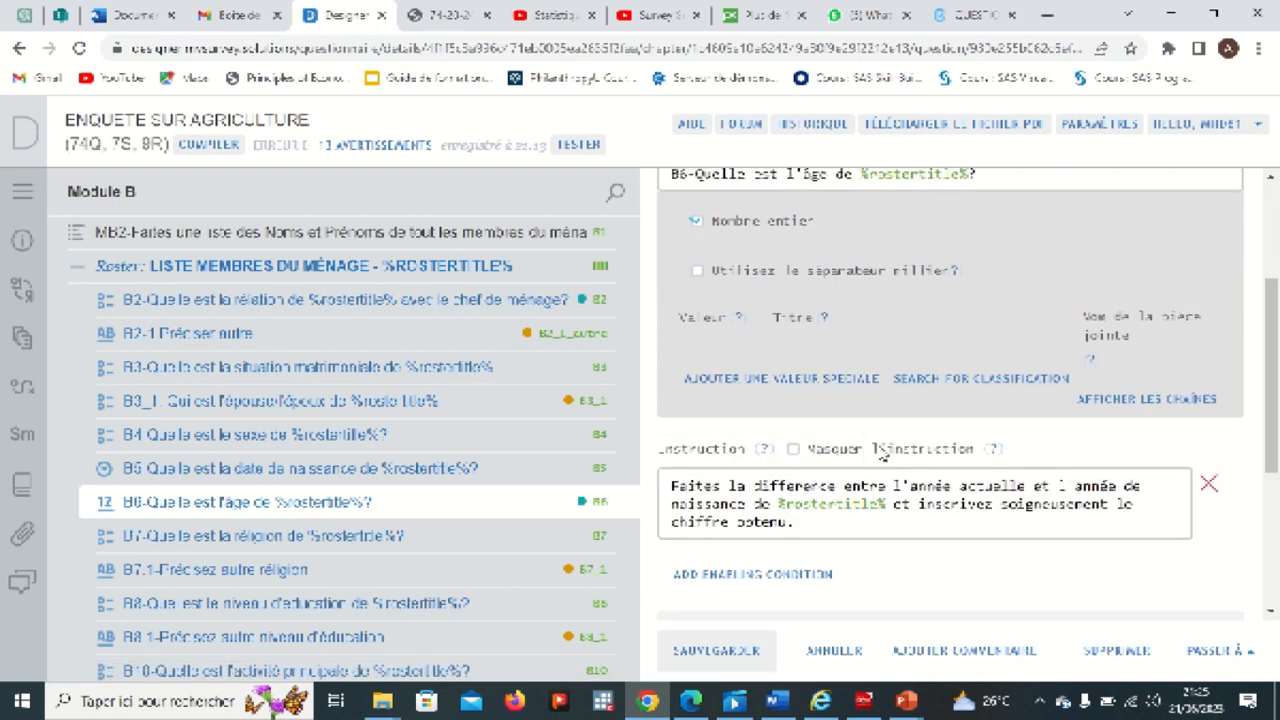
scroll(880, 452, "down", 2)
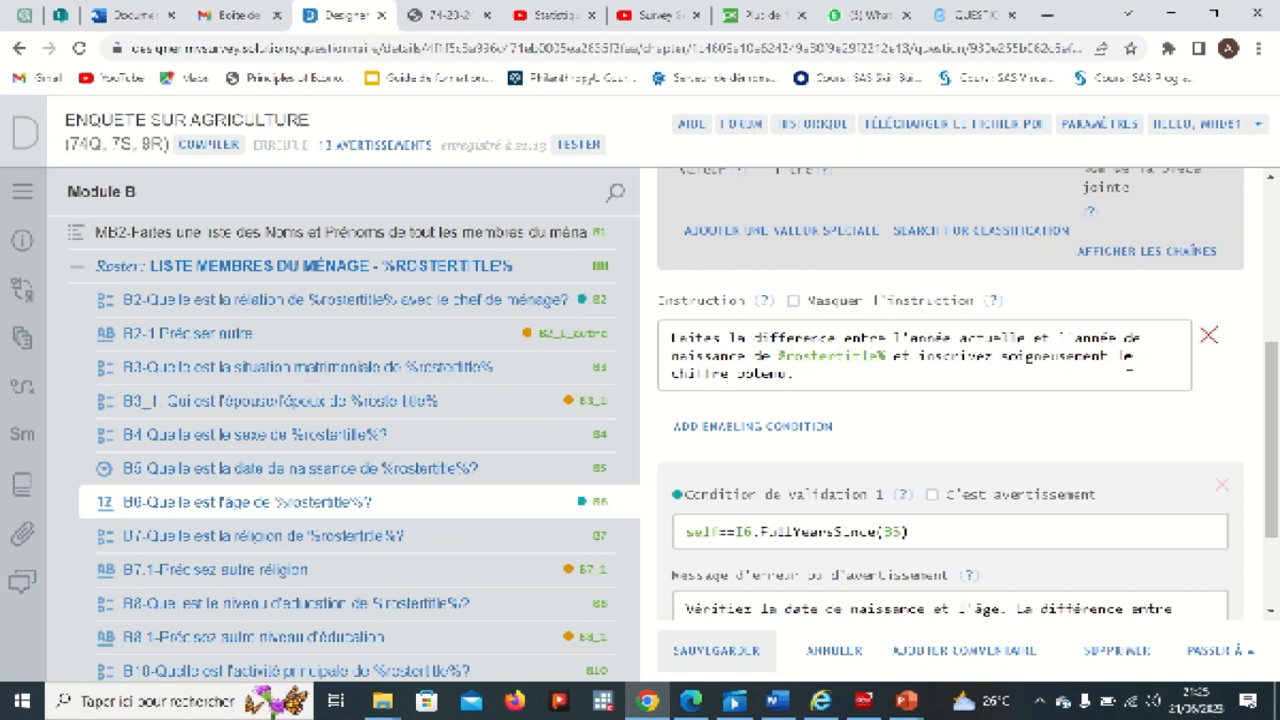
left_click(785, 382)
scroll(850, 465, "down", 1)
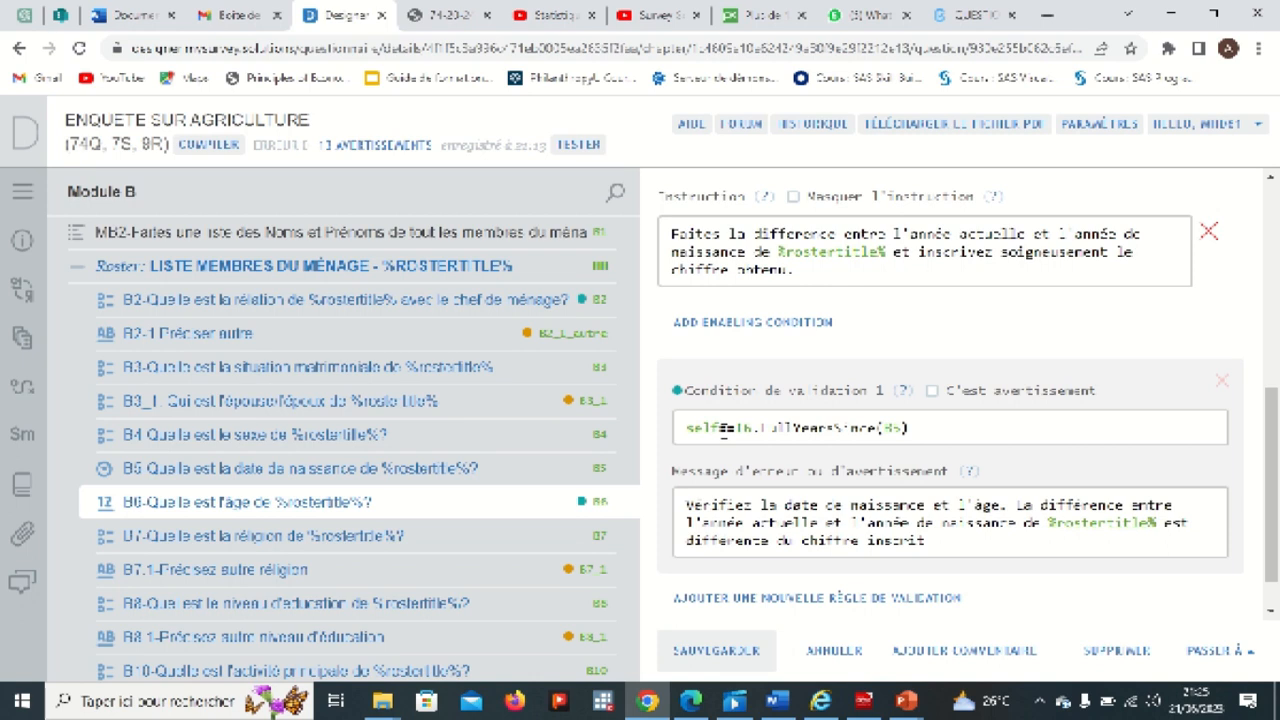
- Switch to the FORMATION SS presentation in PowerPoint and find slide 34 on system-generated variables to read the meaning of Self
mouse_move(906, 700)
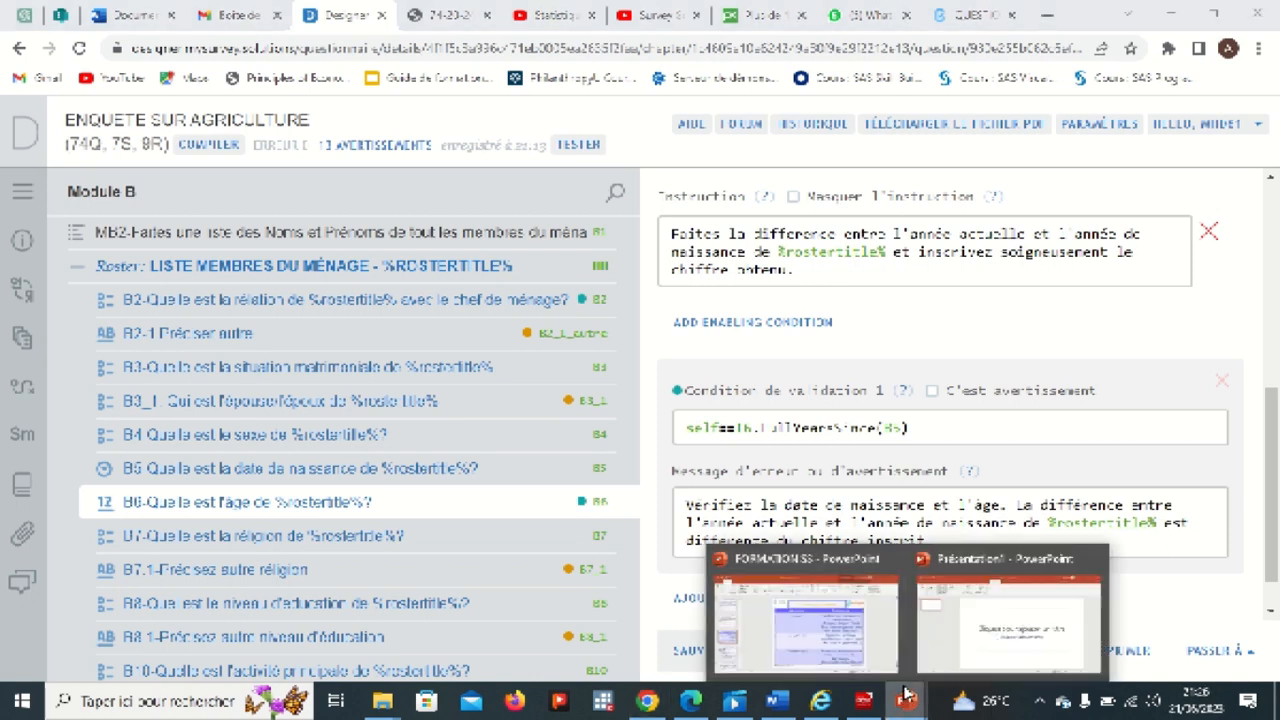
left_click(840, 642)
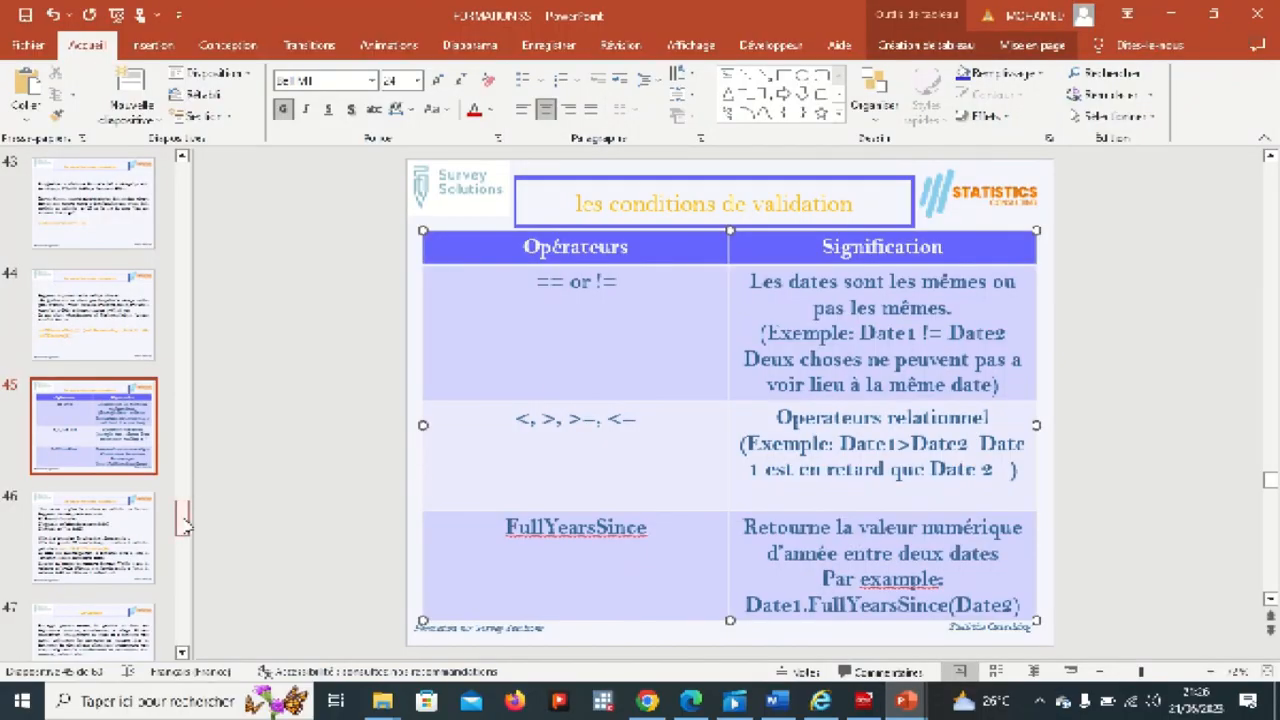
scroll(185, 530, "down", 1)
left_click_drag(185, 532, 185, 483)
left_click(100, 340)
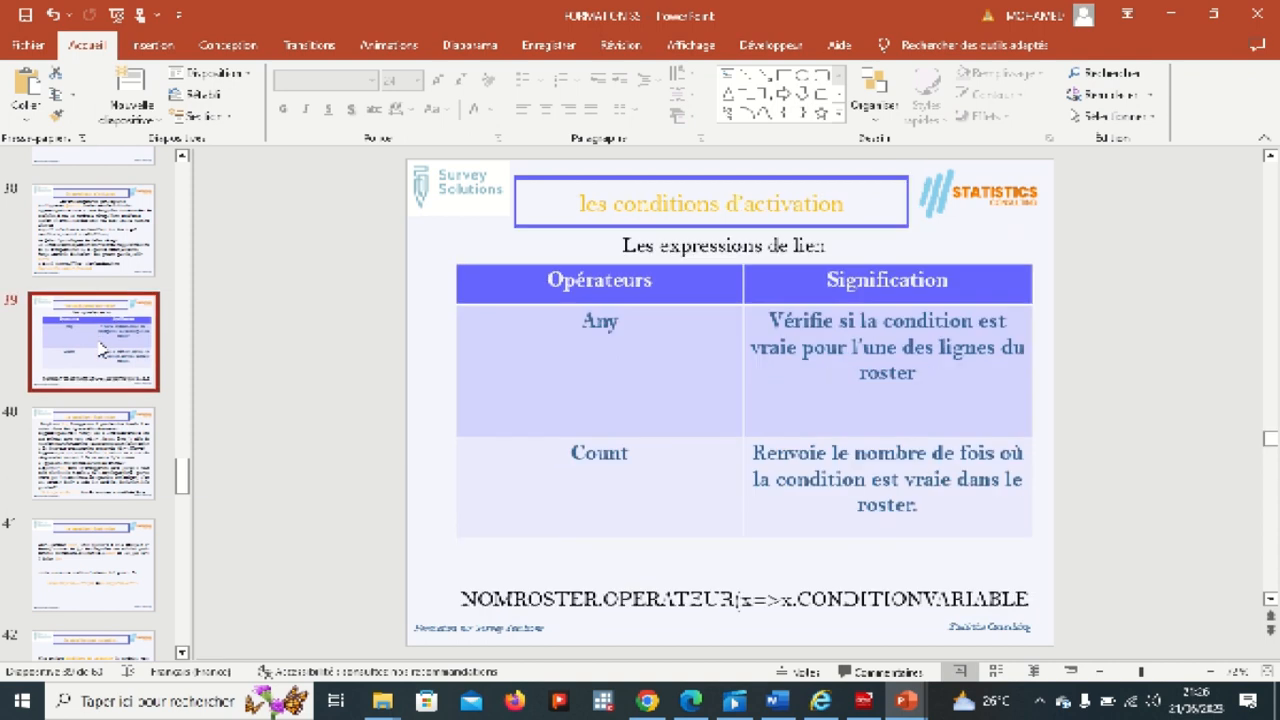
key("Up")
key("Up")
key("Up")
key("Up")
key("Up")
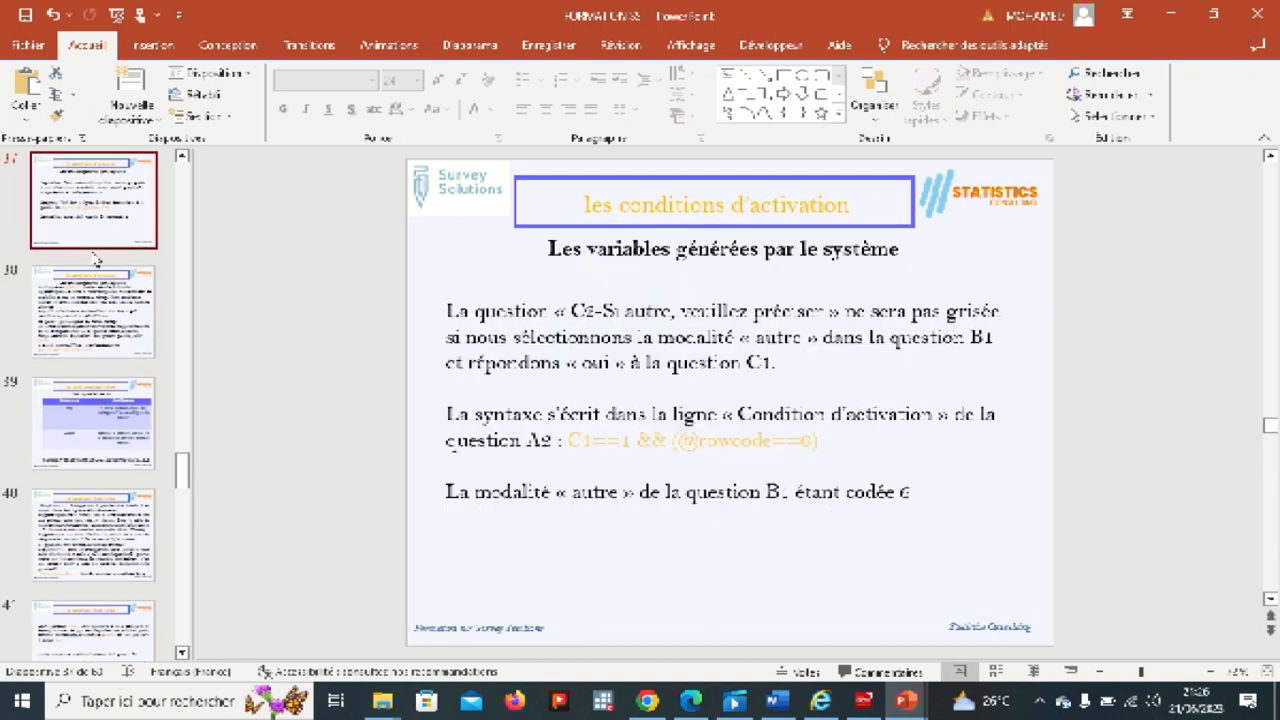
key("Up")
key("Up")
key("Down")
key("Down")
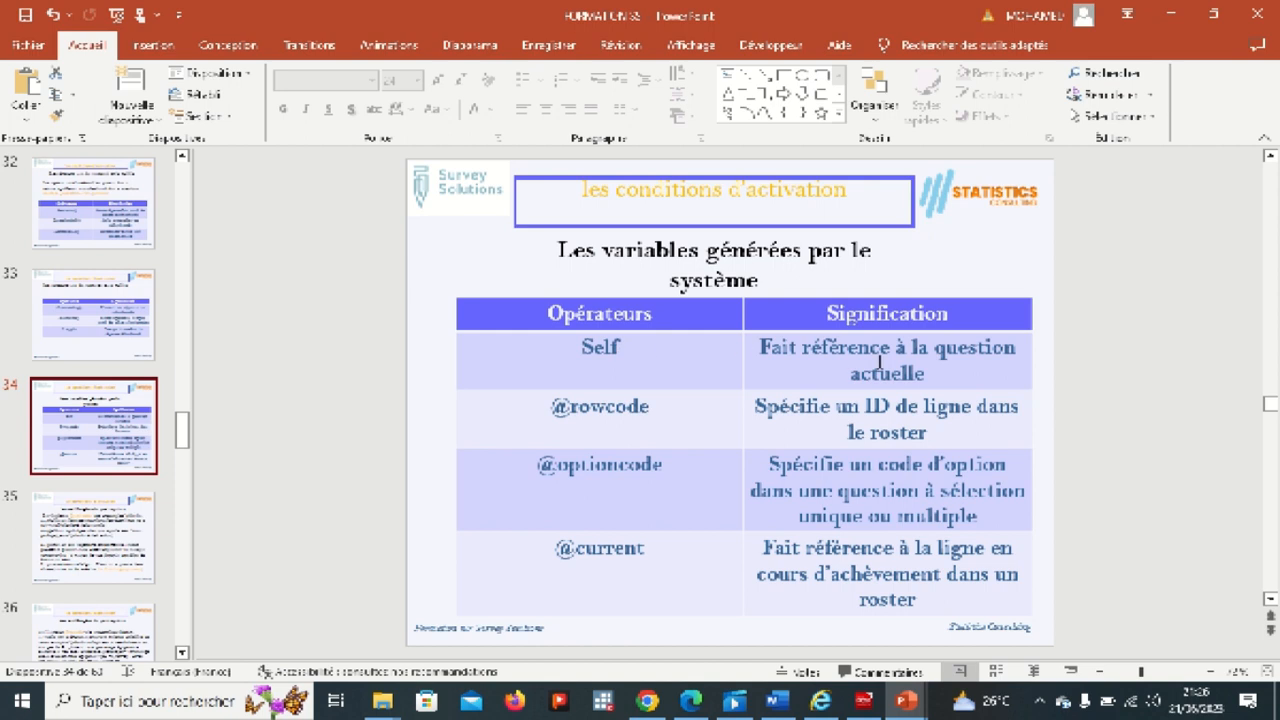
- Highlight I6.FullYearsSince(B5) in B6's validation condition in Chrome and look up FullYearsSince on slide 45 of the PowerPoint presentation
left_click(647, 700)
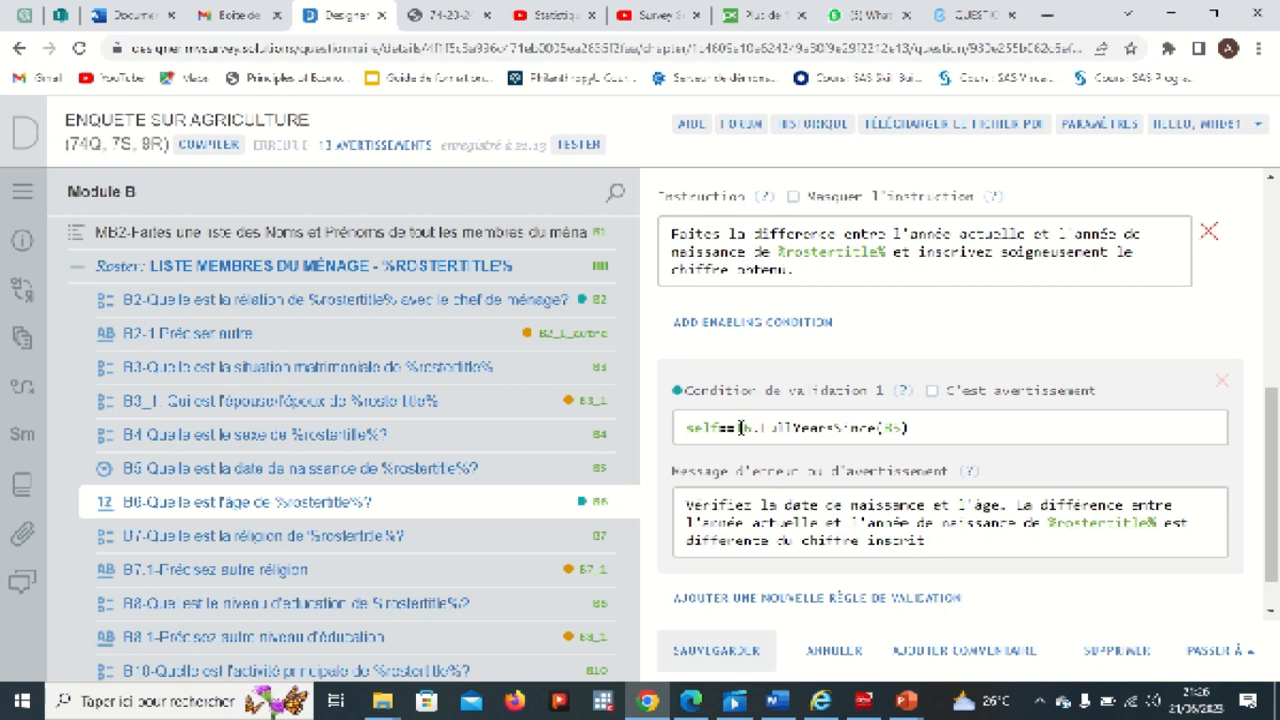
left_click_drag(738, 427, 915, 430)
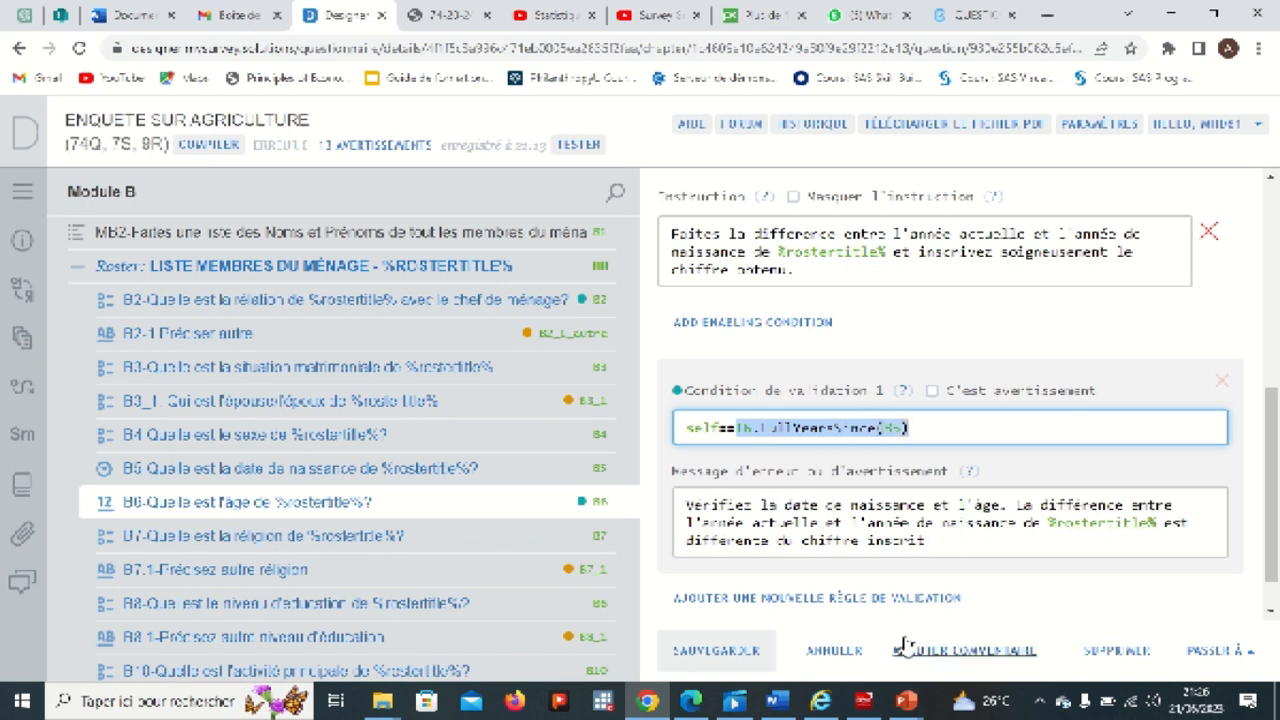
mouse_move(906, 700)
left_click(836, 634)
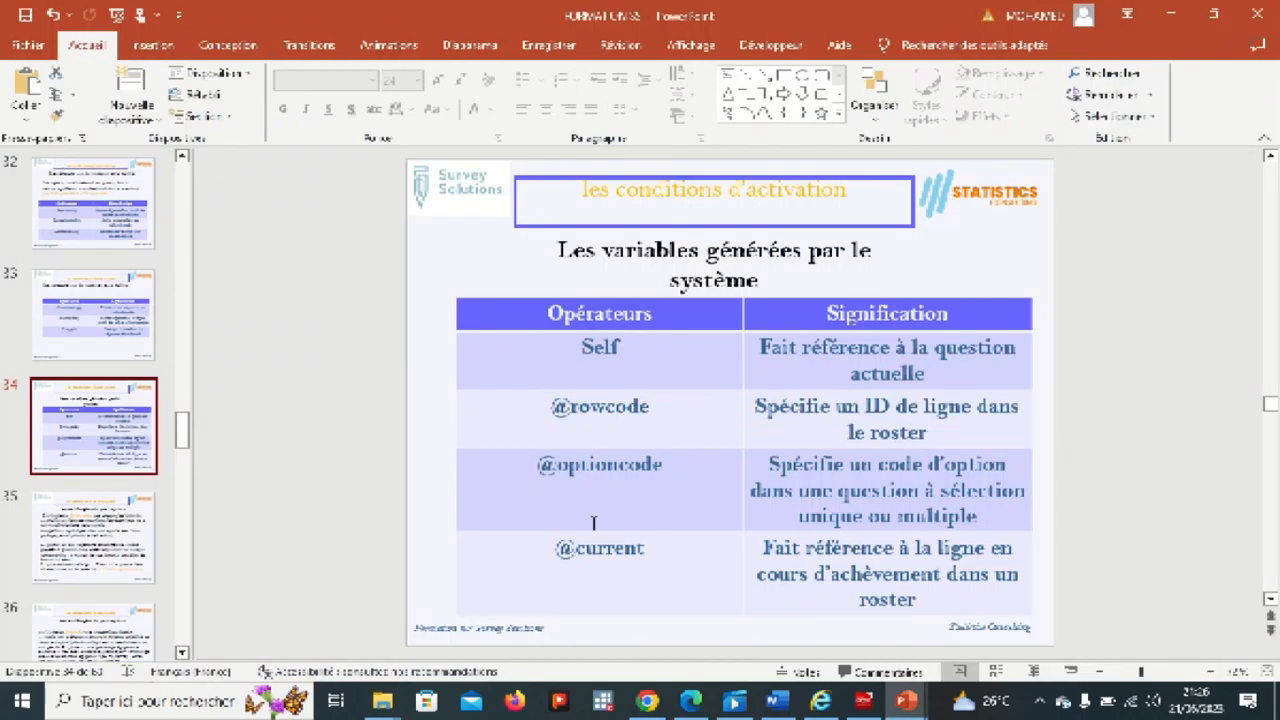
scroll(184, 455, "down", 2)
left_click_drag(184, 455, 182, 474)
left_click(137, 405)
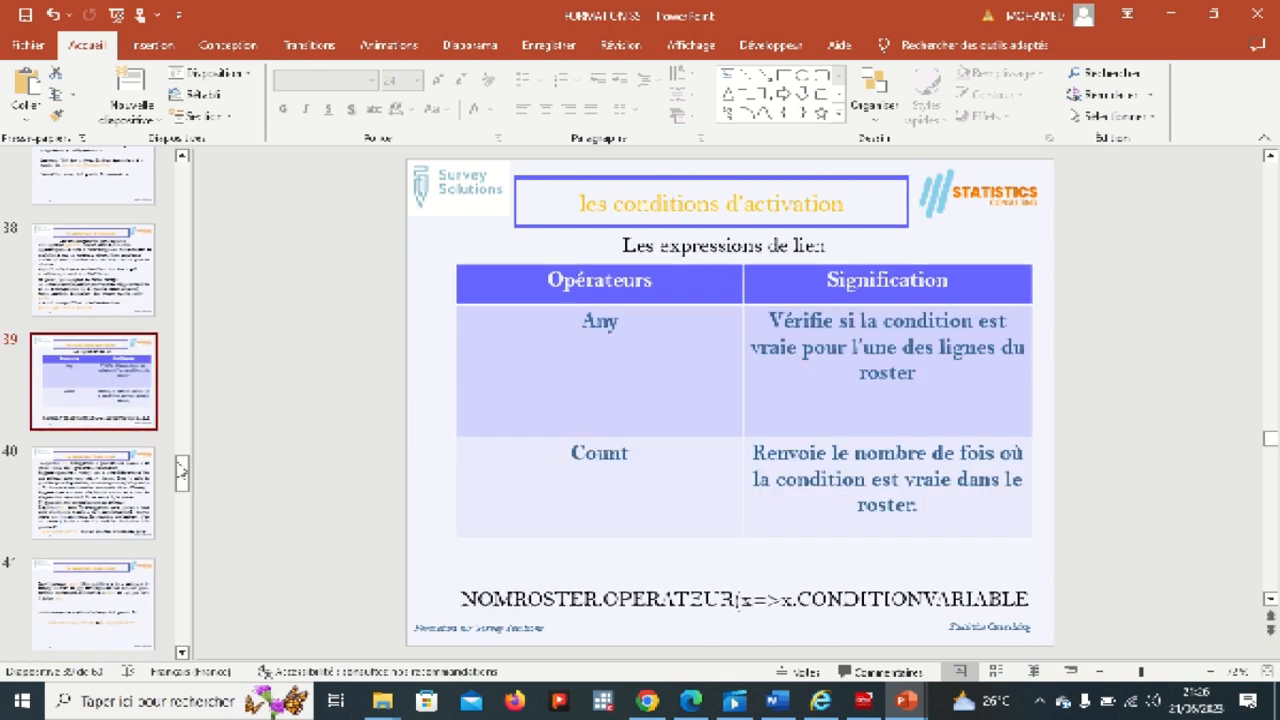
scroll(110, 400, "down", 3)
left_click(112, 400)
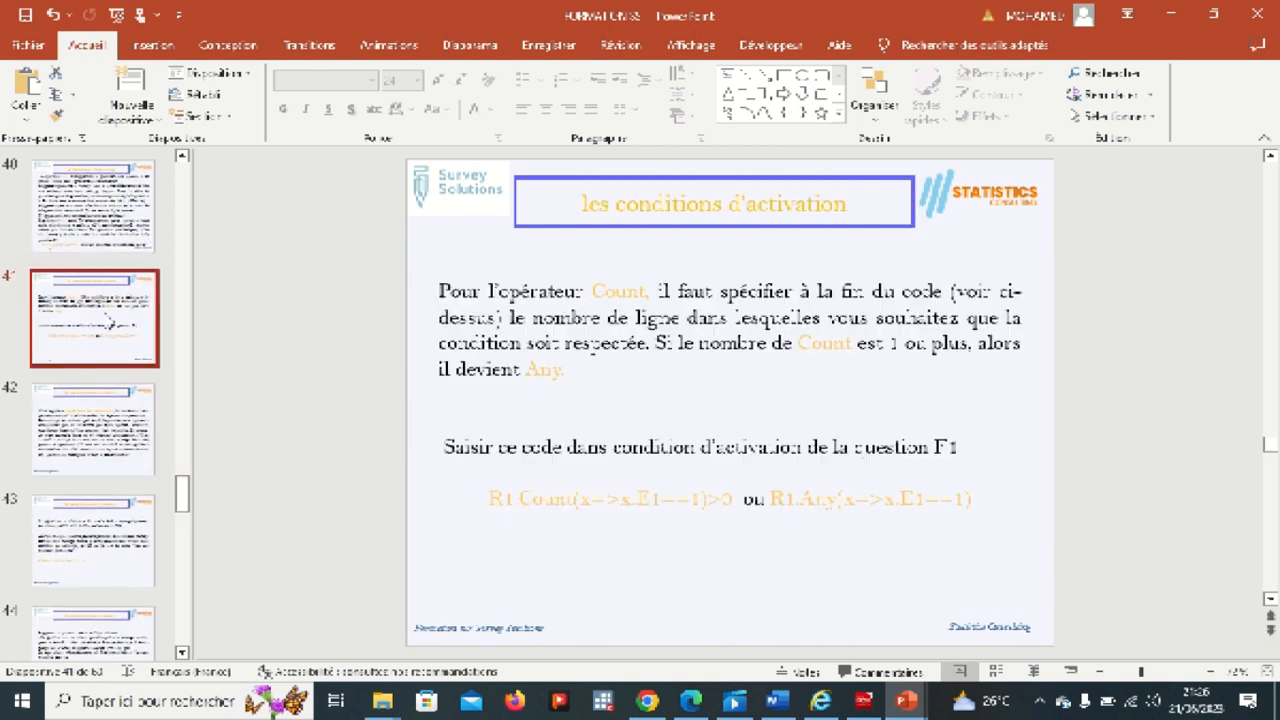
left_click(108, 561)
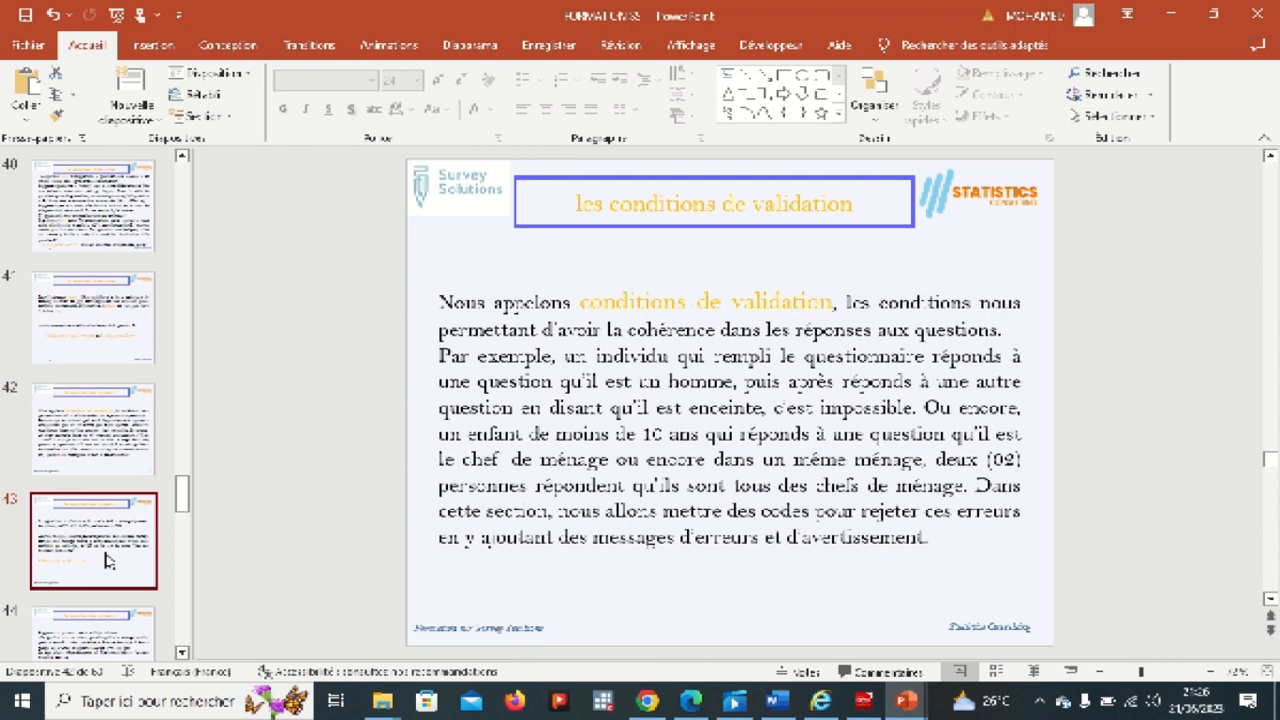
key("Down")
key("Down")
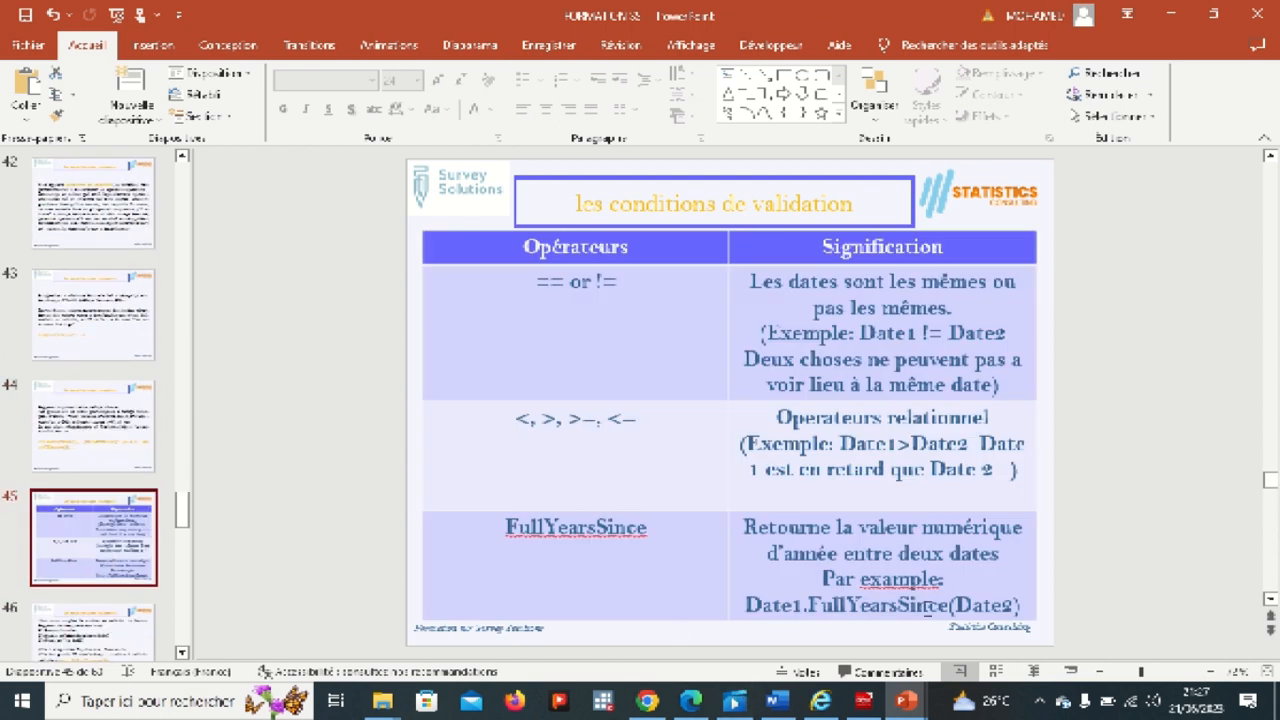
- Return to the Designer in Chrome and compile the ENQUETE SUR AGRICULTURE questionnaire
left_click(647, 700)
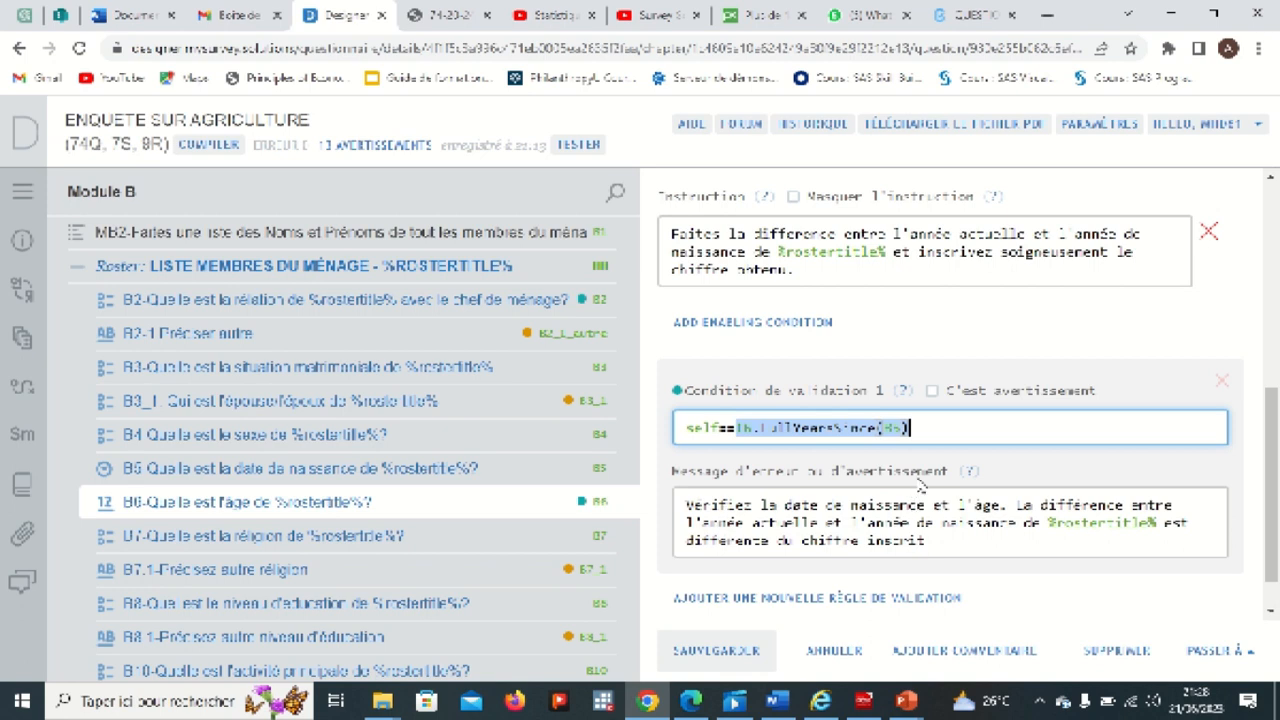
left_click(926, 427)
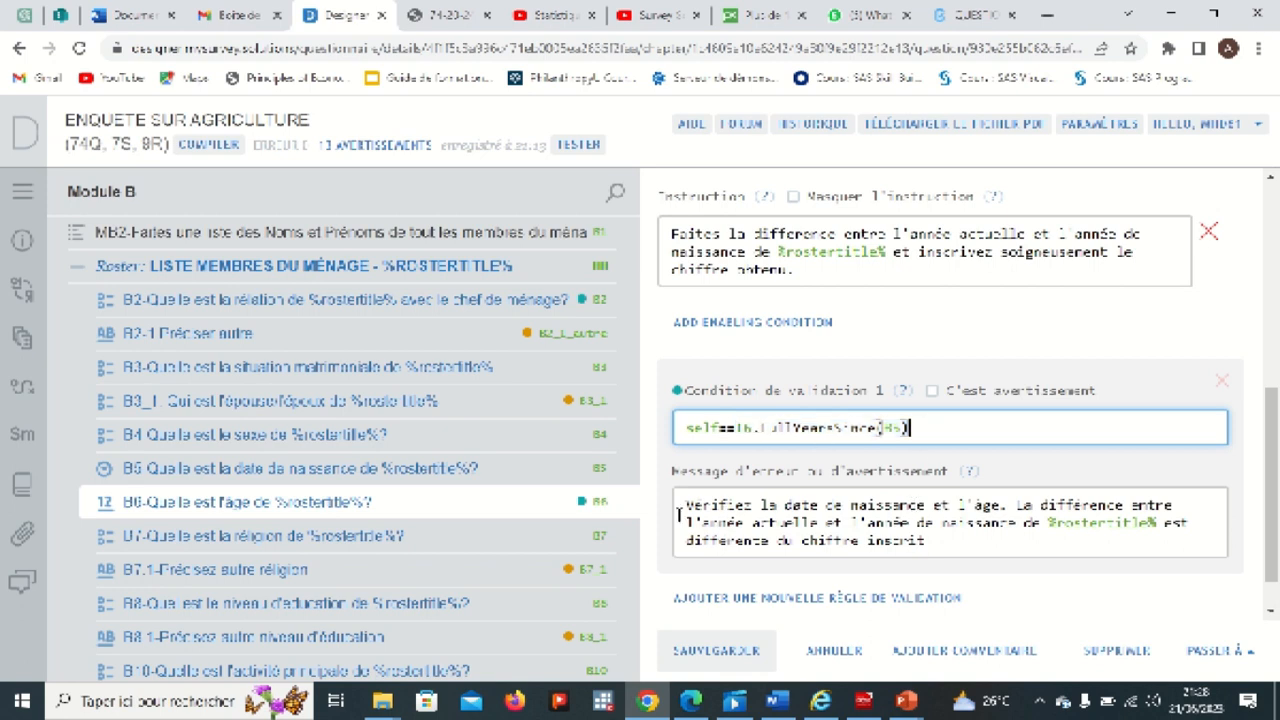
left_click(222, 150)
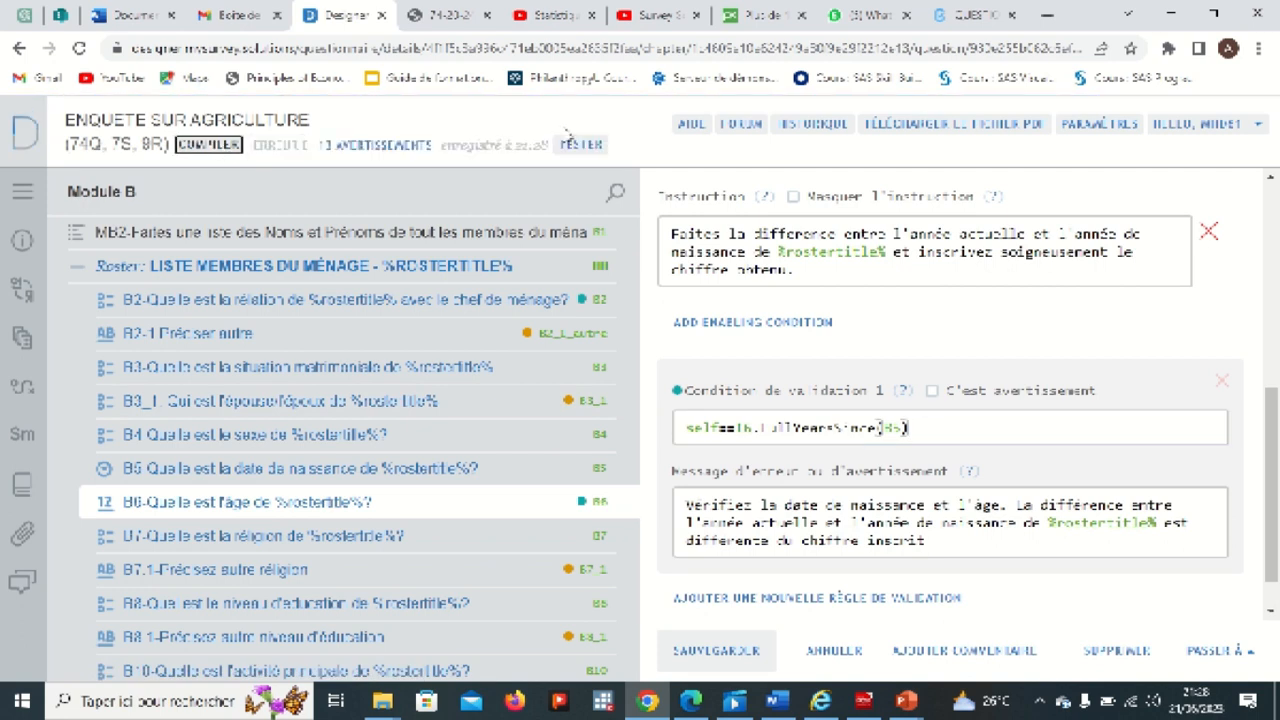
- Launch a test interview of the questionnaire and record the current time as the interview date in question I7 of Module A
left_click(590, 148)
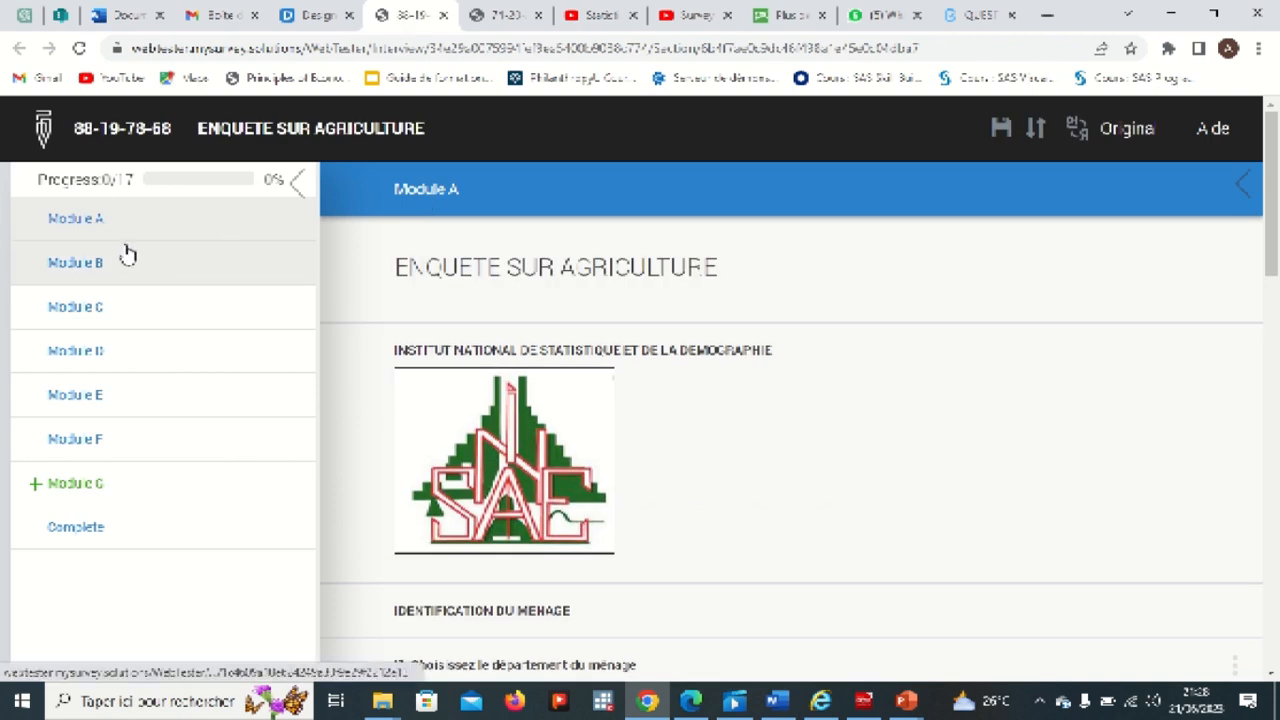
scroll(618, 488, "down", 15)
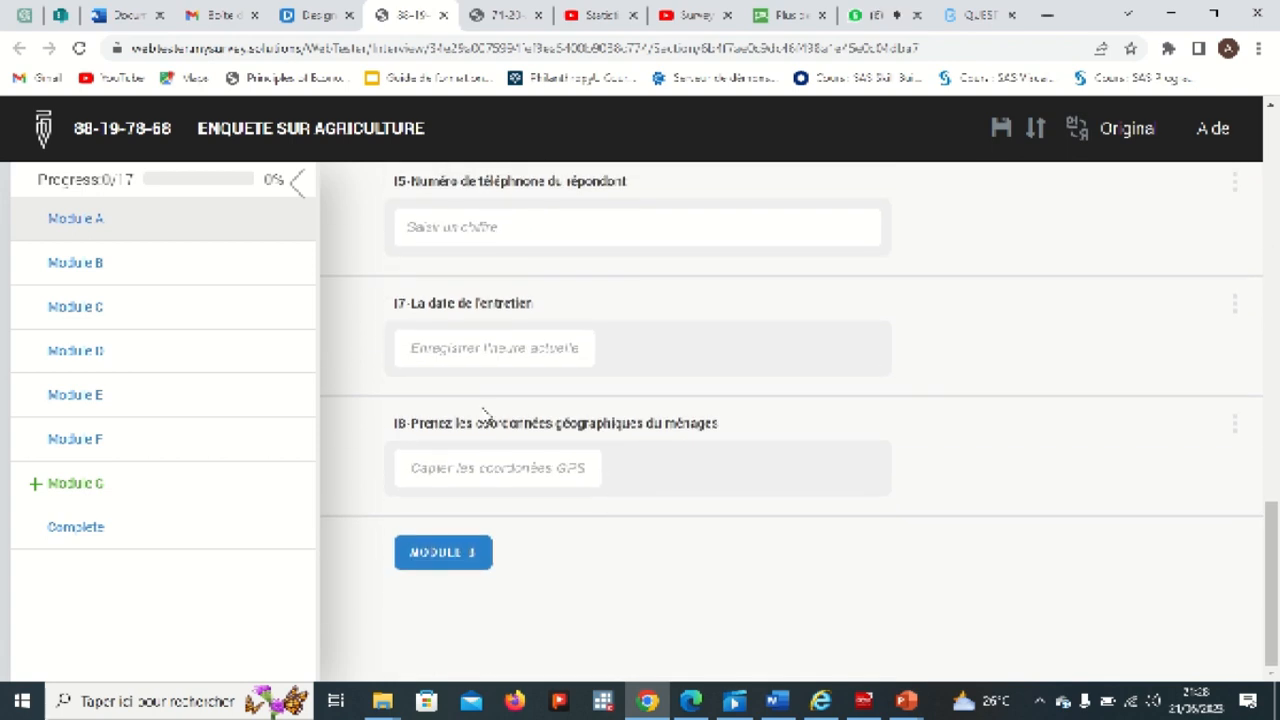
left_click(457, 350)
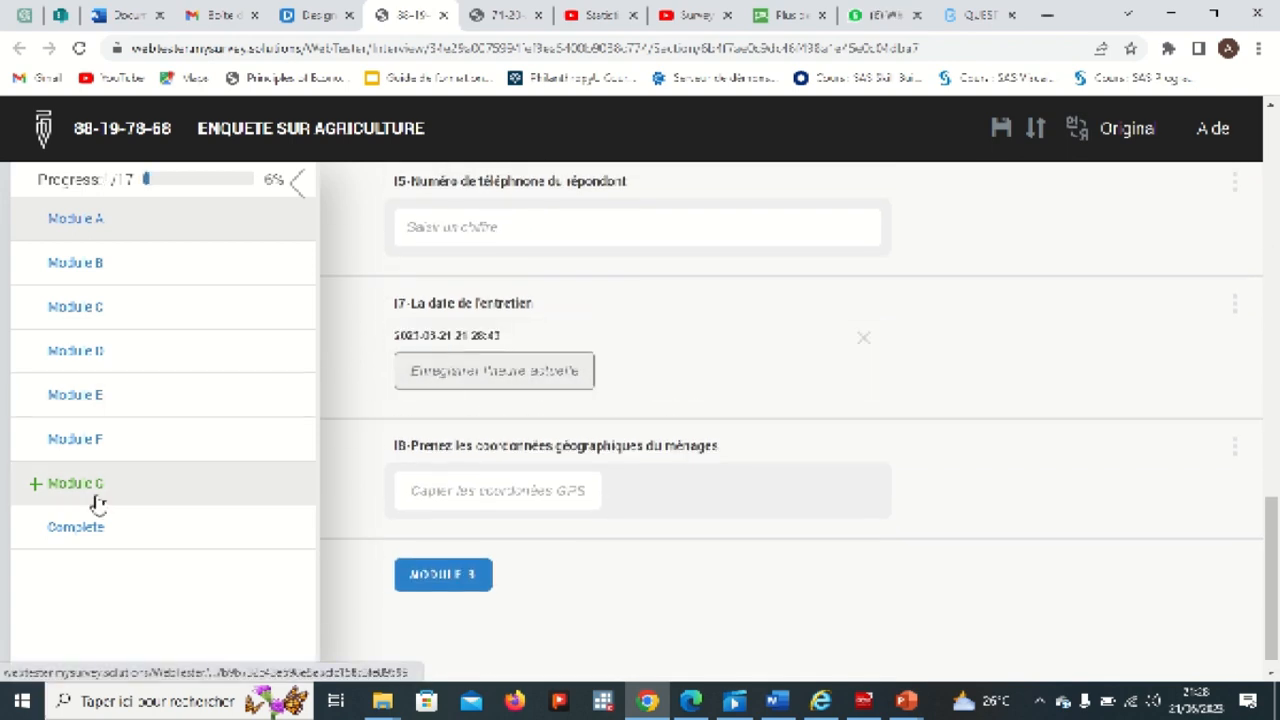
- Enter a household member's first name in the member list of Module B and open that member's roster
left_click(96, 268)
left_click(467, 287)
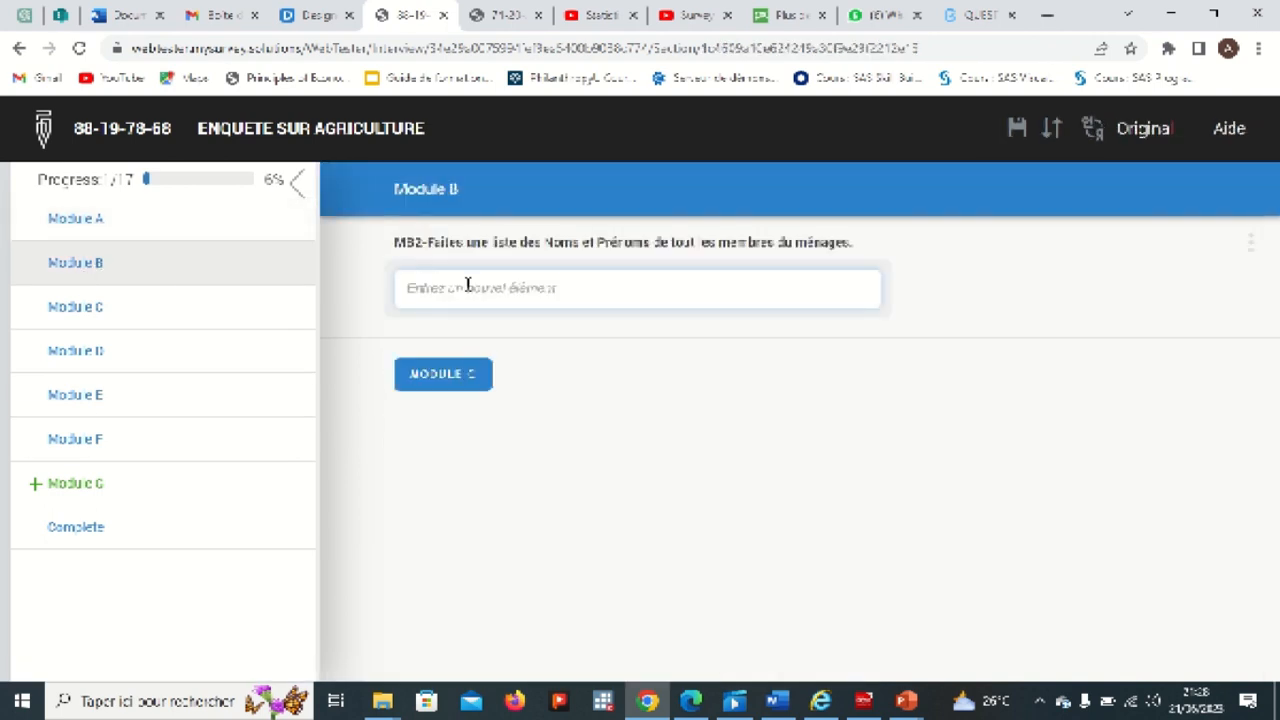
type("m")
key("BackSpace")
type("MOHAMED")
key("Return")
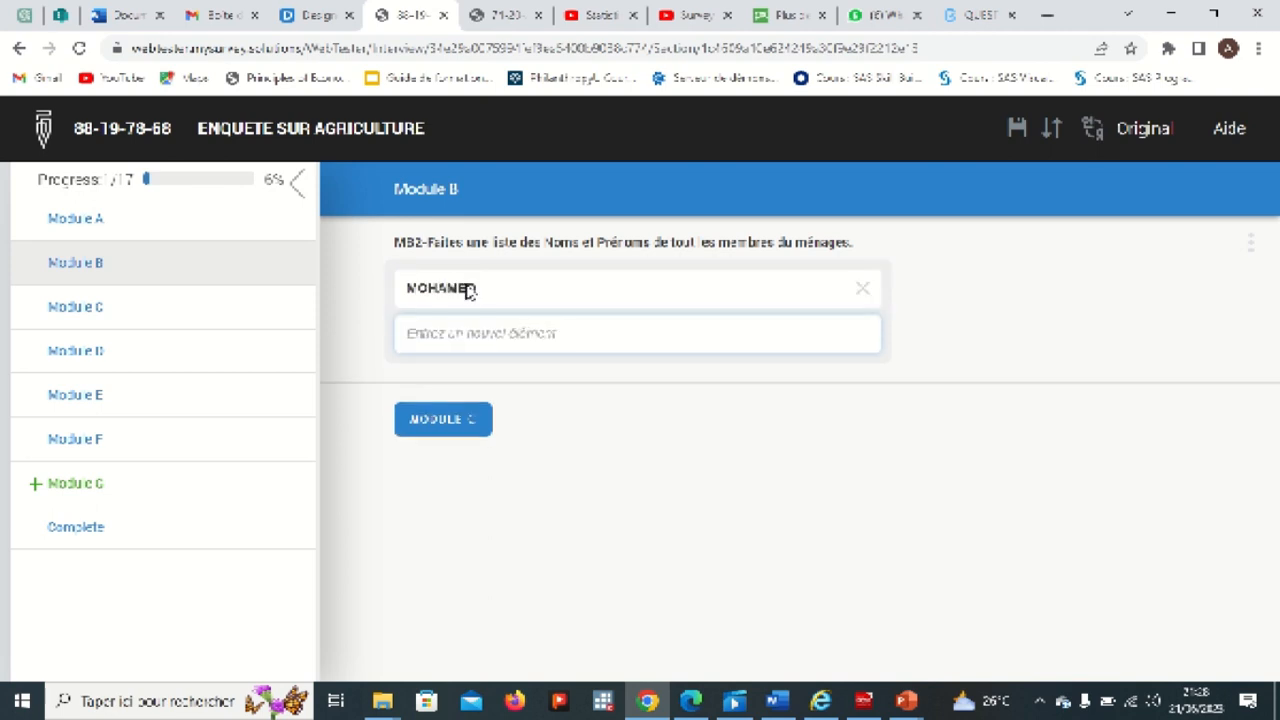
left_click(510, 415)
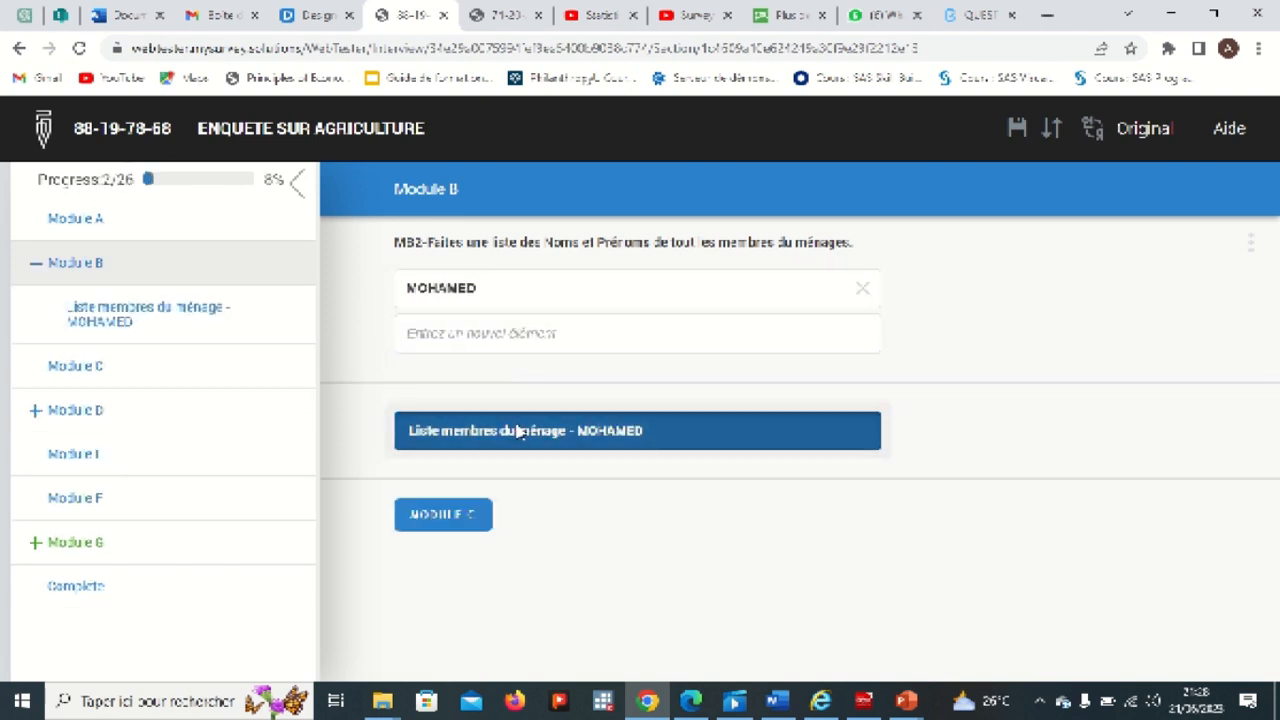
- Look through the member's roster questions to locate B5 on the date of birth and B6 on the age
scroll(631, 451, "down", 3)
scroll(633, 451, "down", 5)
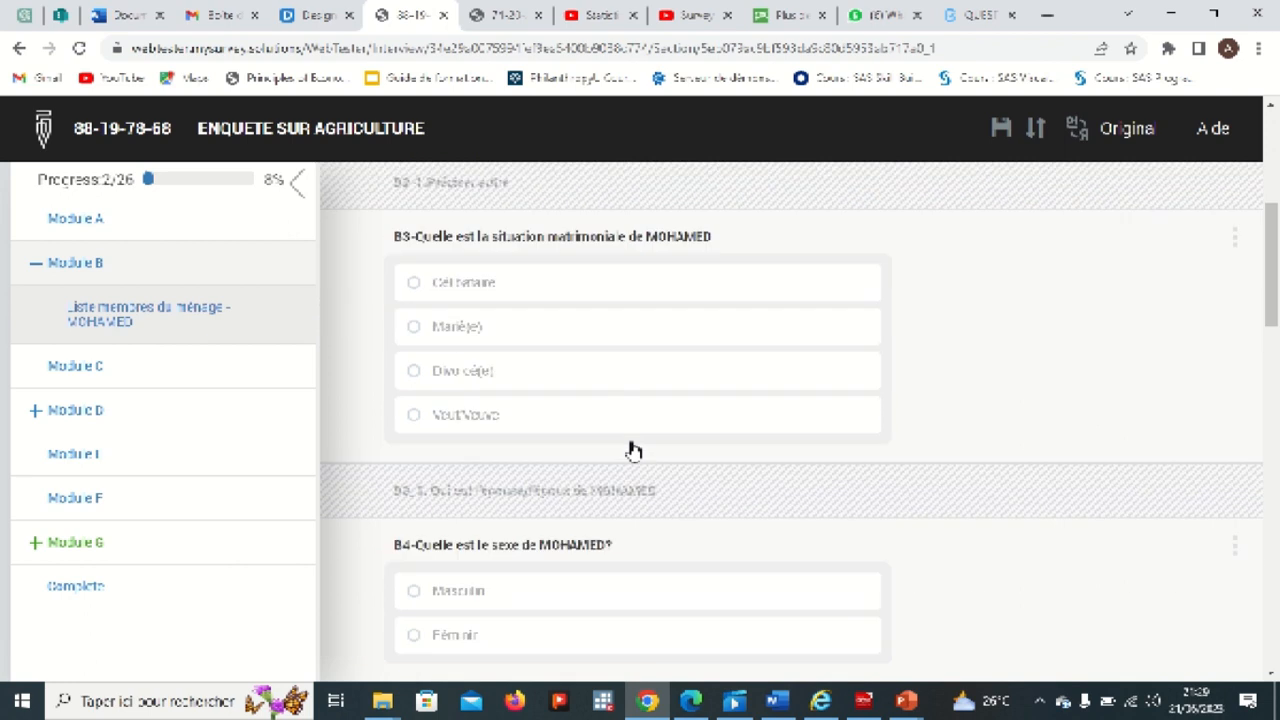
scroll(633, 451, "down", 4)
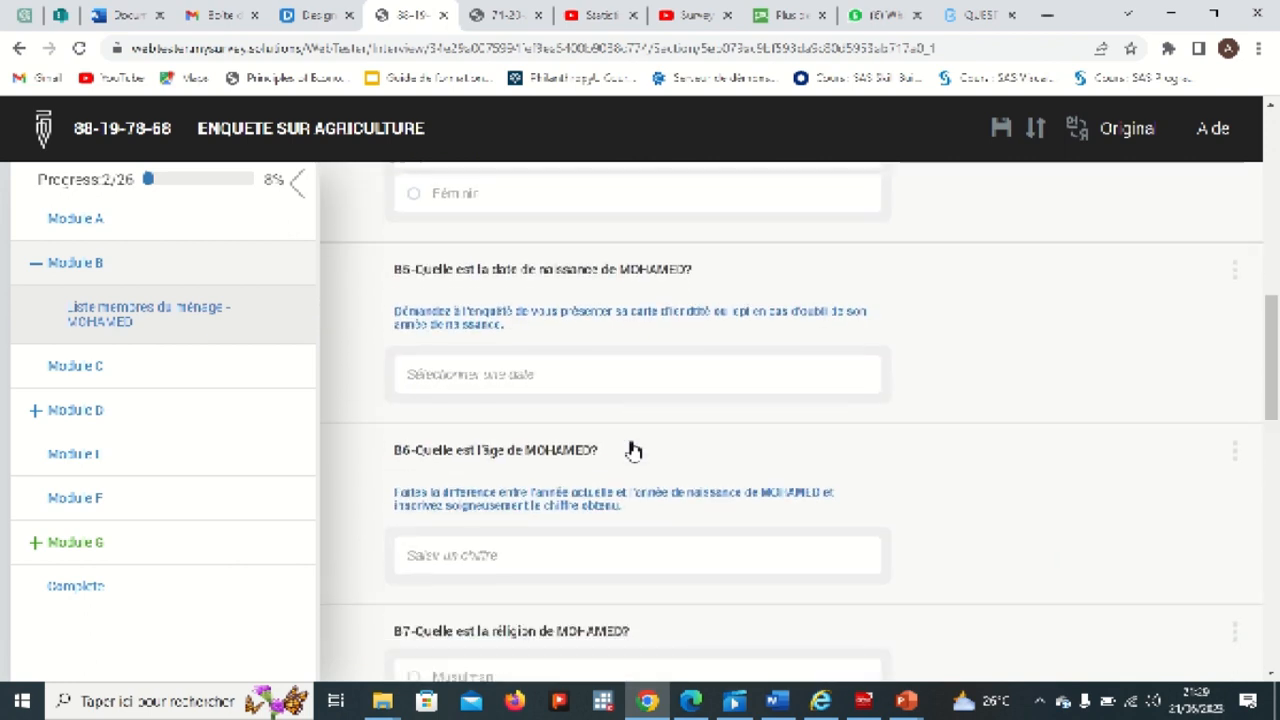
scroll(633, 451, "down", 3)
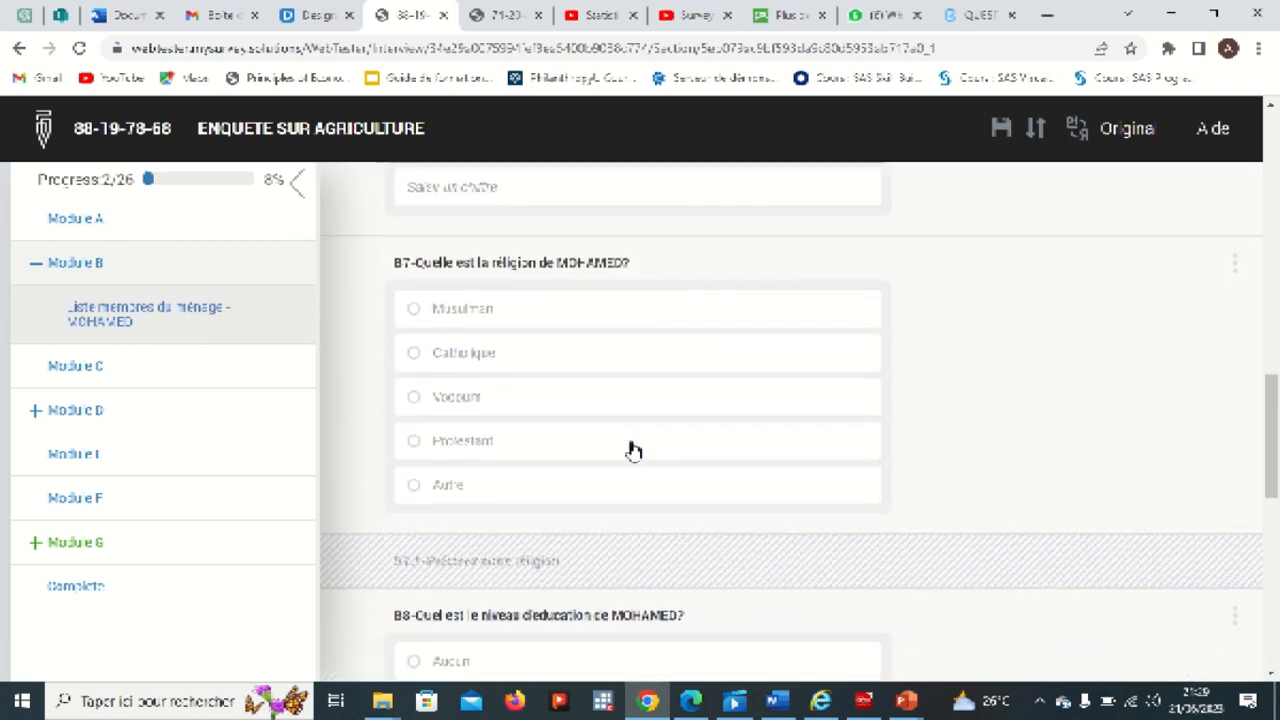
scroll(632, 441, "down", 5)
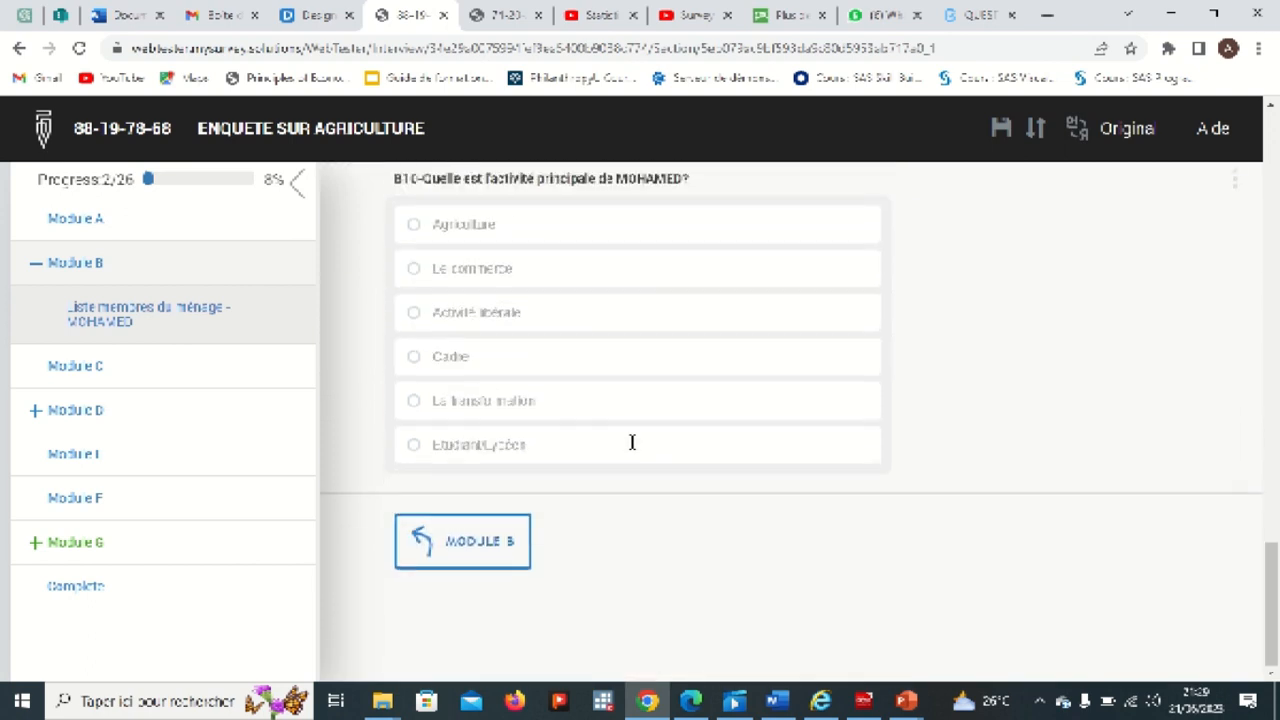
scroll(632, 441, "up", 3)
scroll(634, 449, "up", 6)
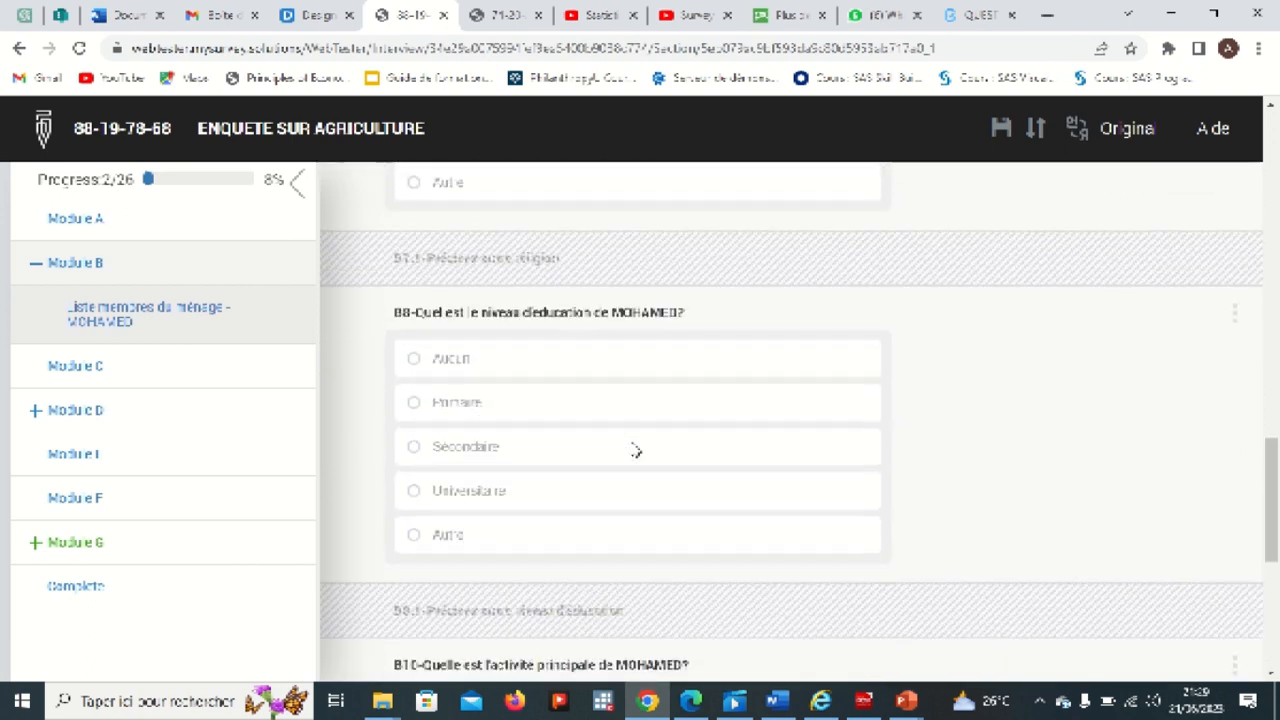
scroll(549, 396, "up", 4)
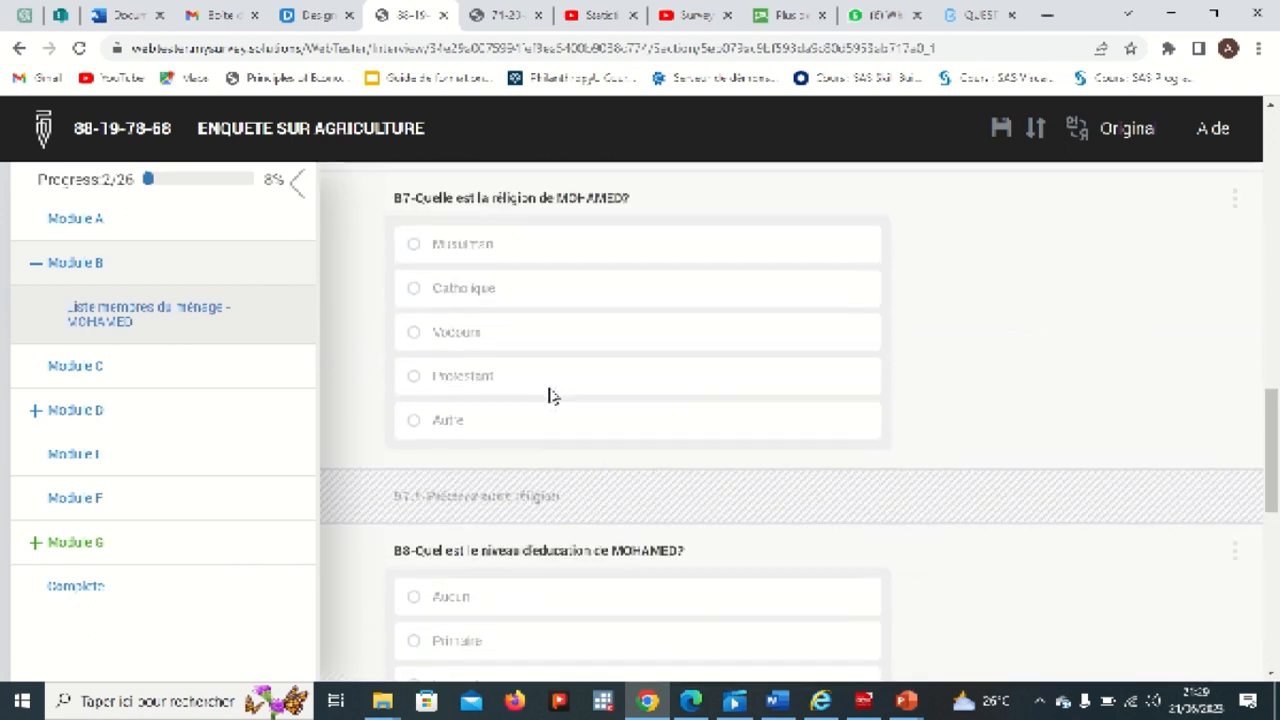
scroll(530, 380, "up", 1)
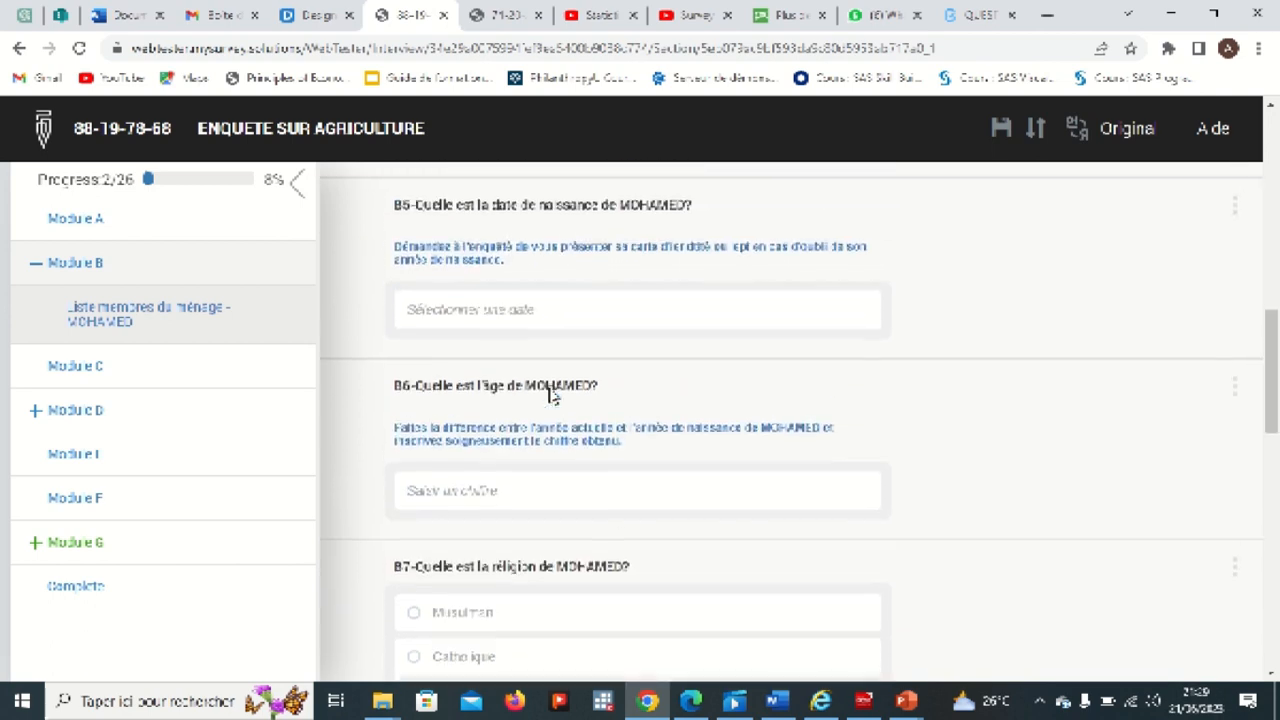
scroll(500, 293, "up", 2)
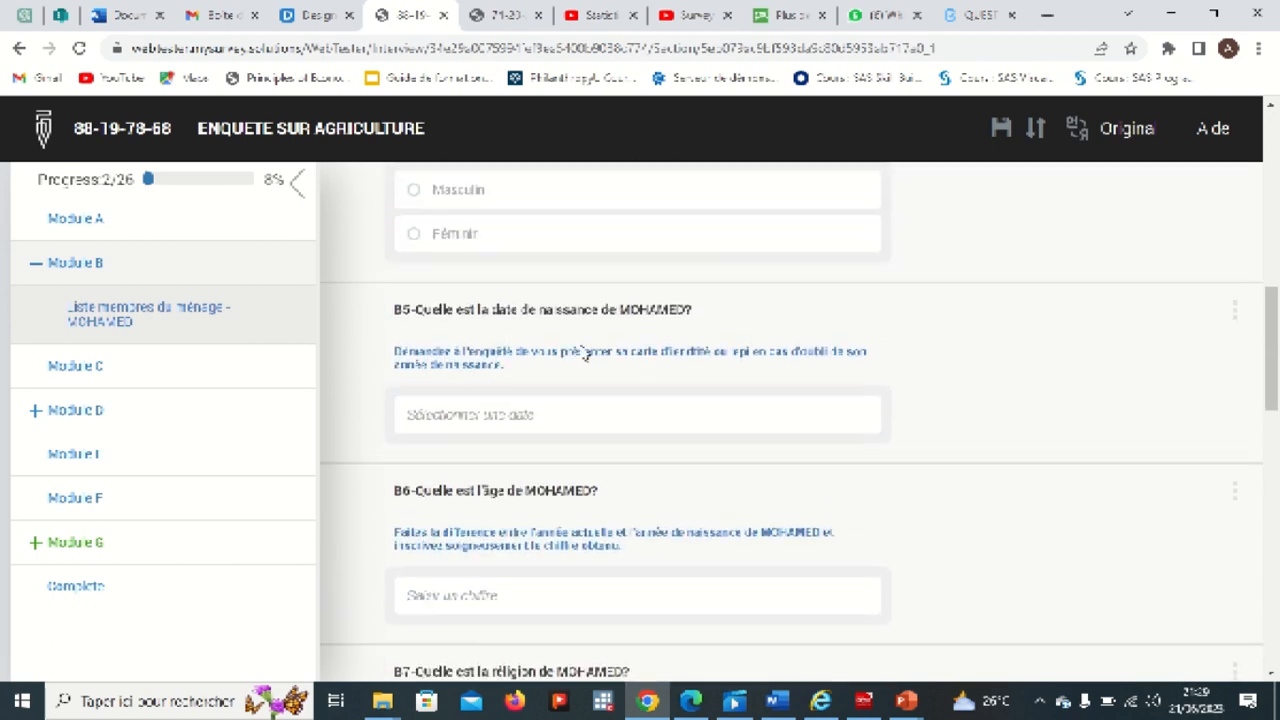
- Enter the household member's date of birth in question B5 of the member roster
left_click(562, 438)
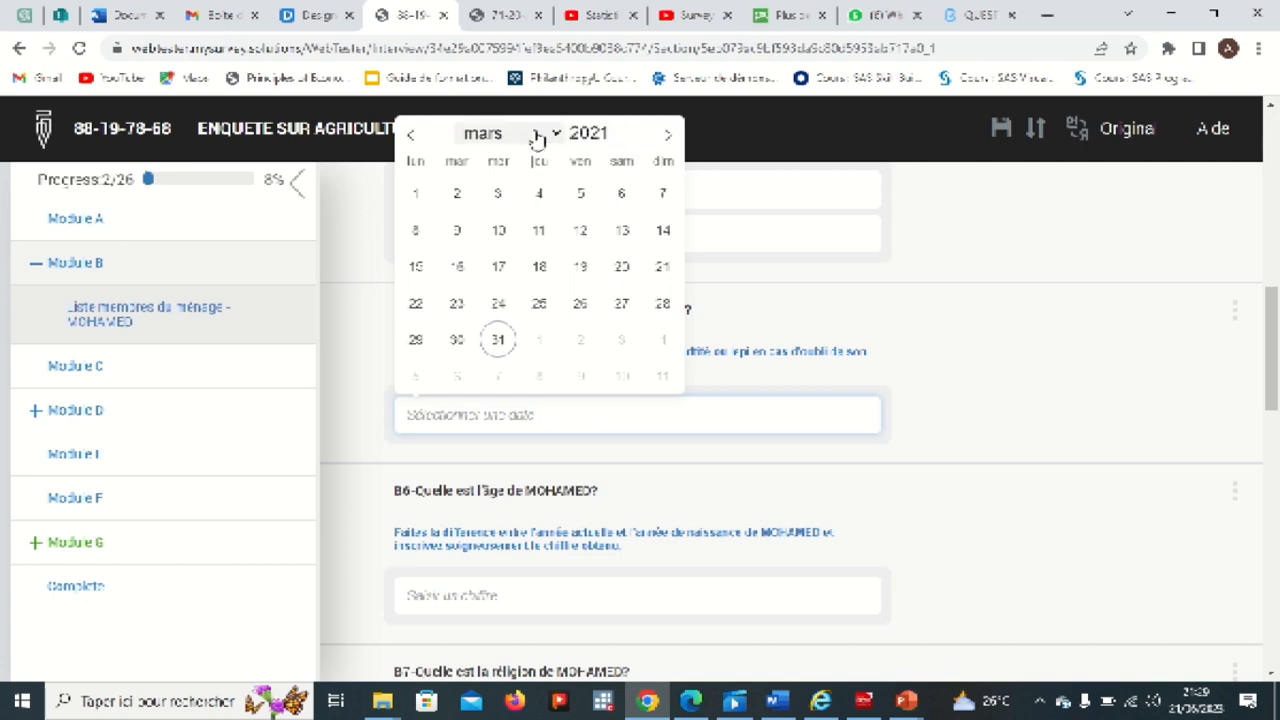
left_click(669, 138)
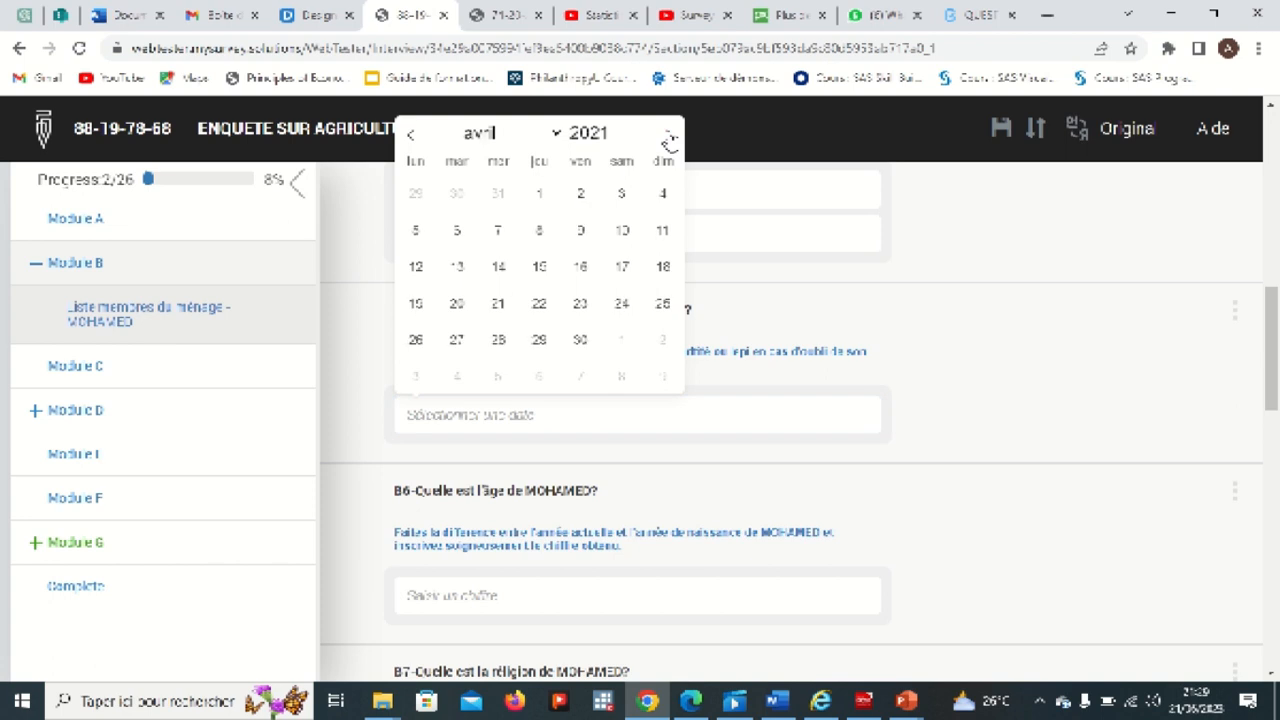
left_click(669, 138)
left_click(669, 138)
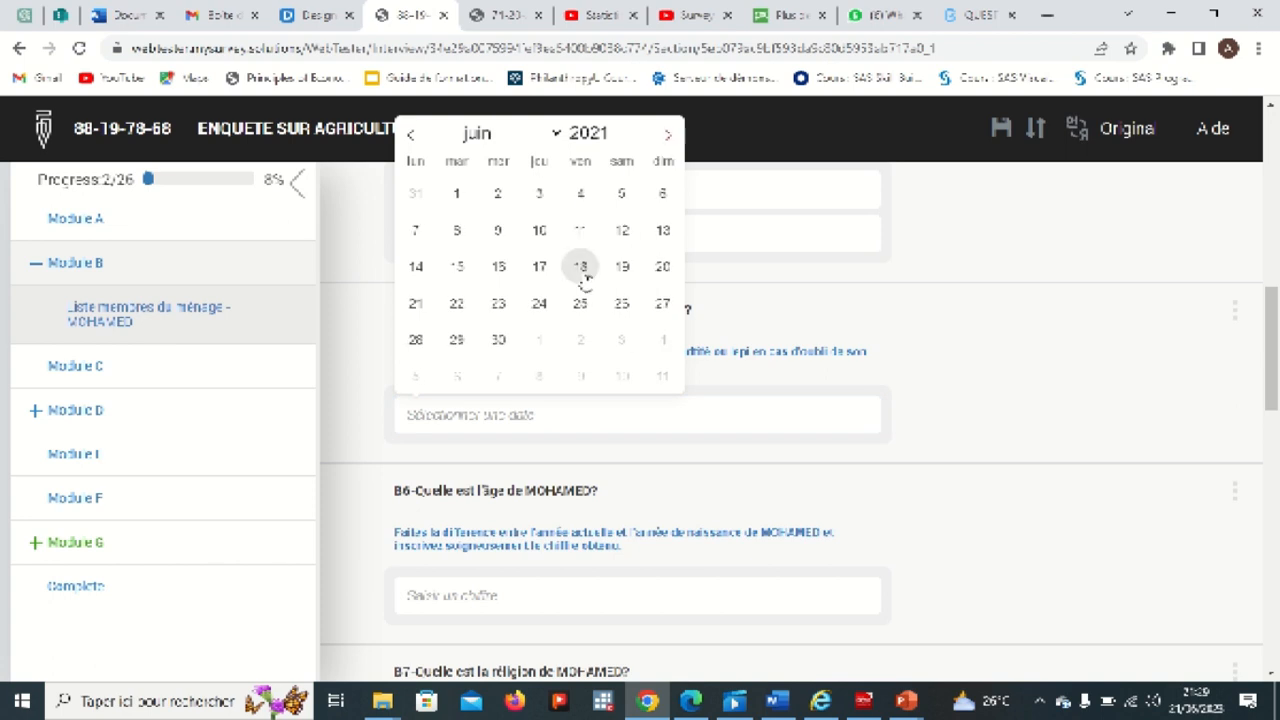
left_click(421, 305)
left_click(486, 417)
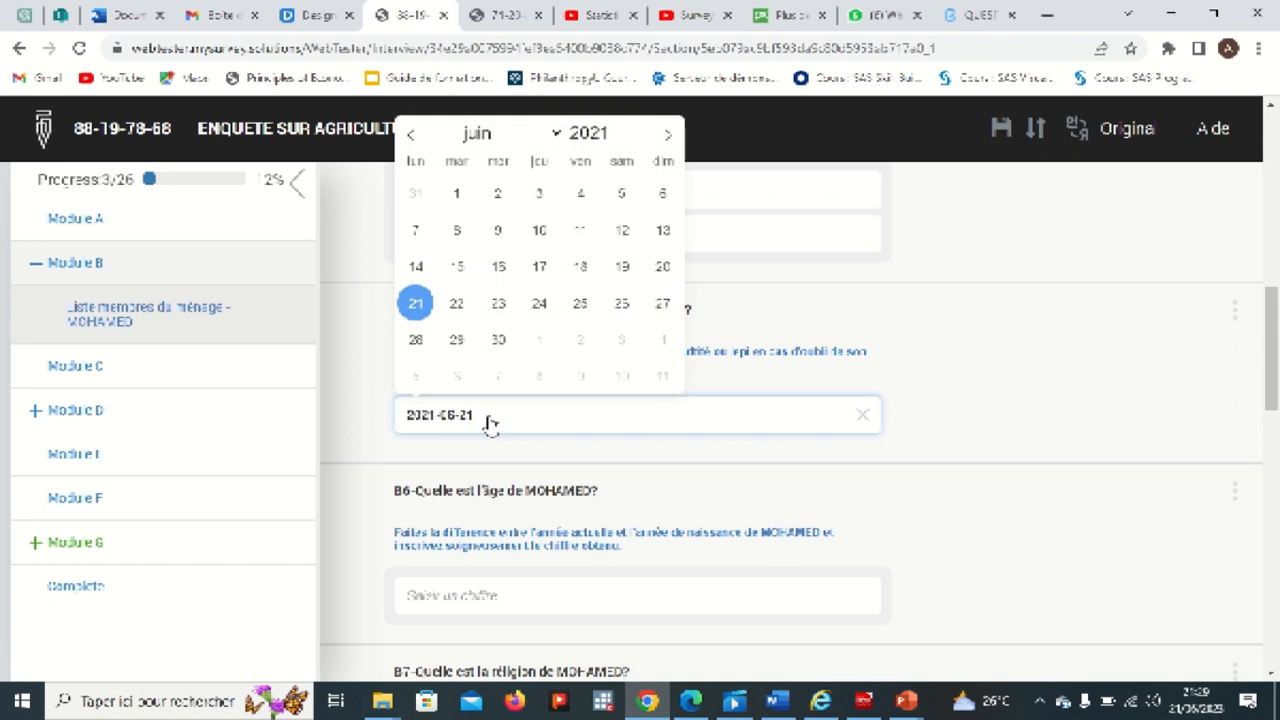
left_click(619, 129)
left_click(620, 139)
left_click(620, 139)
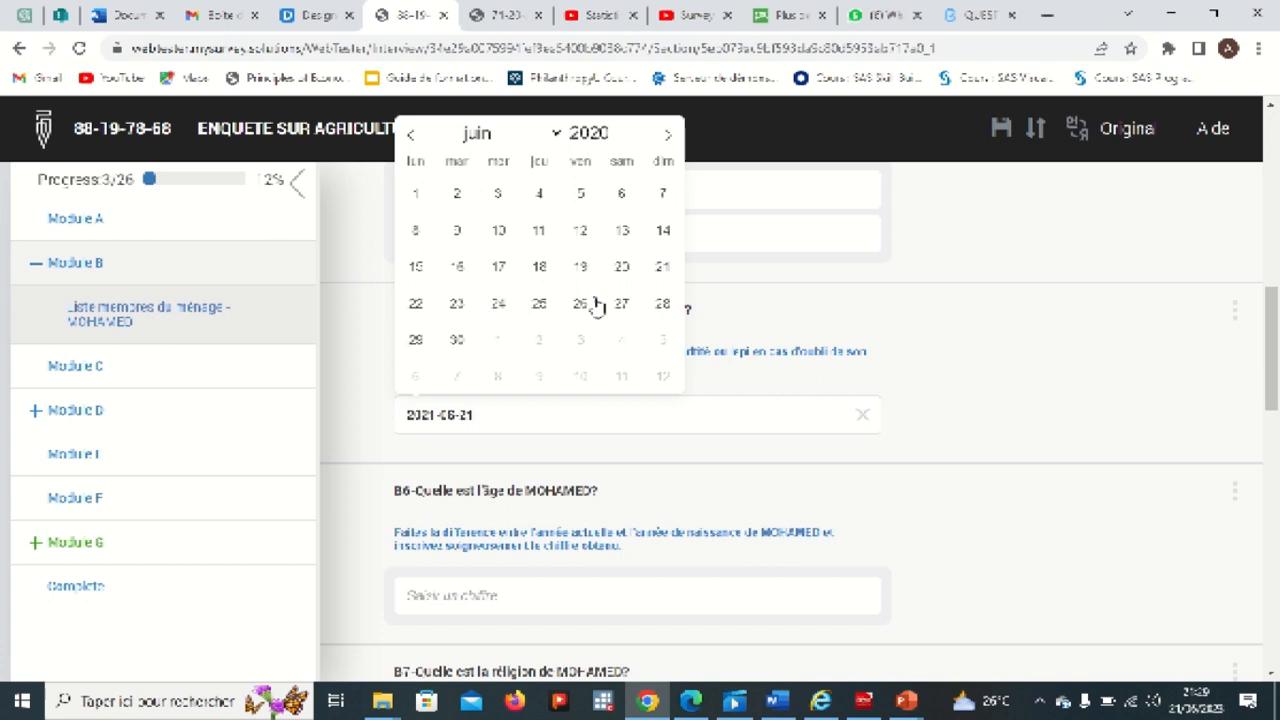
left_click(660, 272)
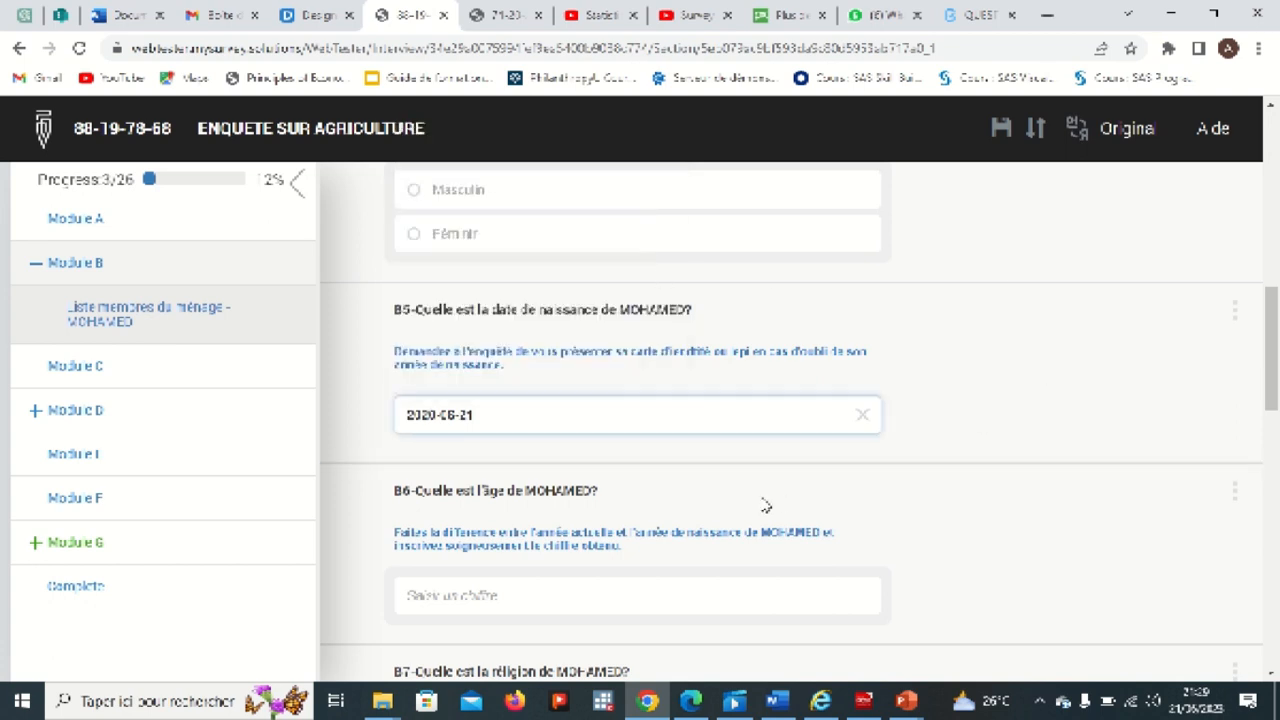
- Enter the age 3 in question B6 and replace it with 5 to test the validation against the date of birth
scroll(766, 506, "down", 3)
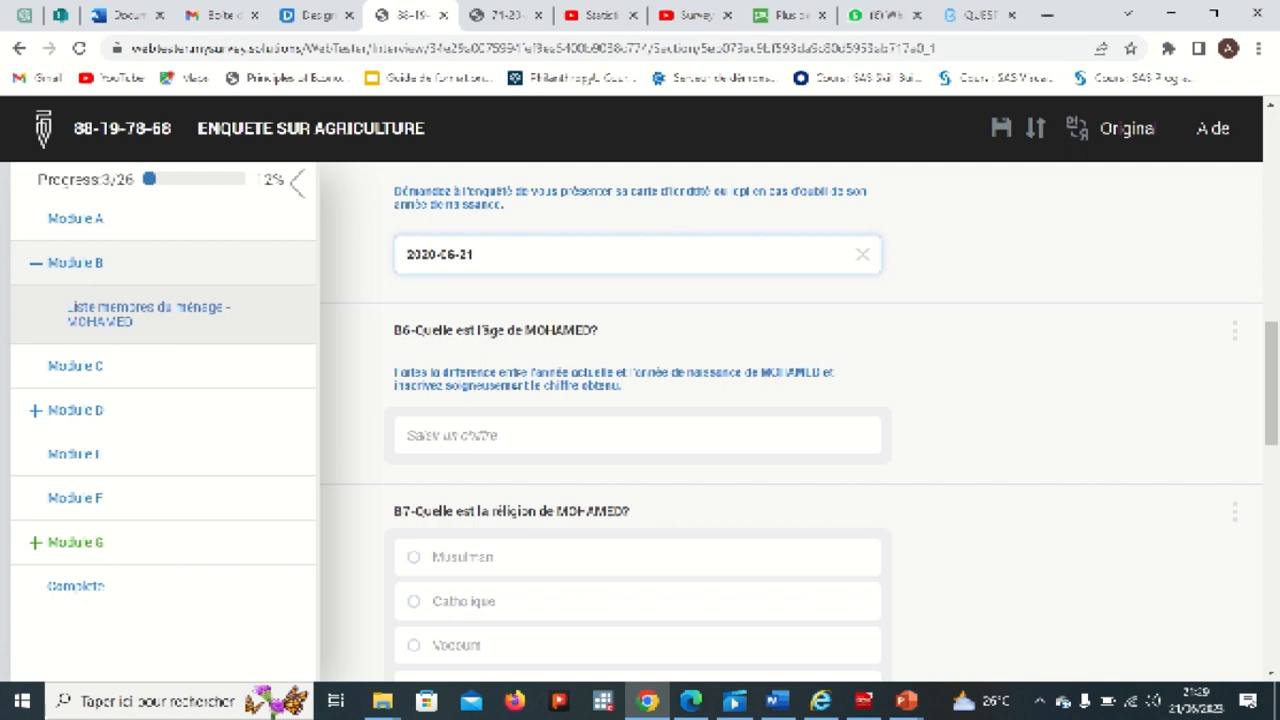
left_click(531, 429)
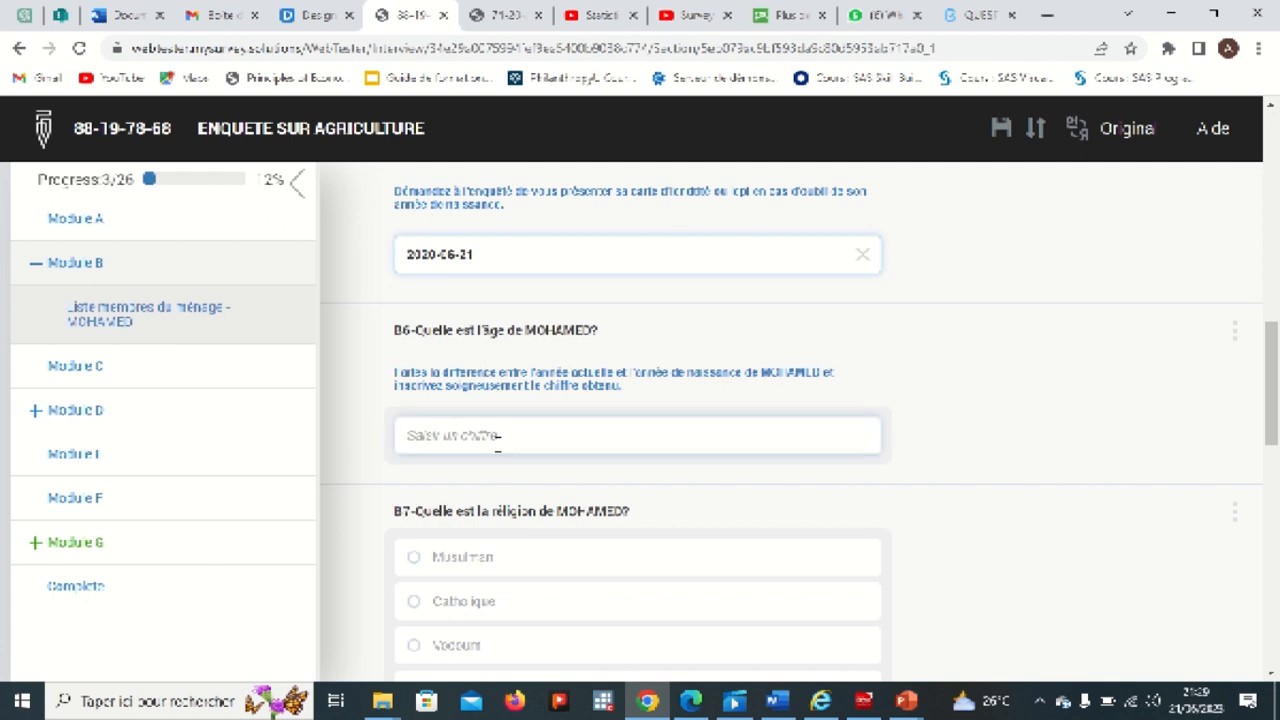
type("3")
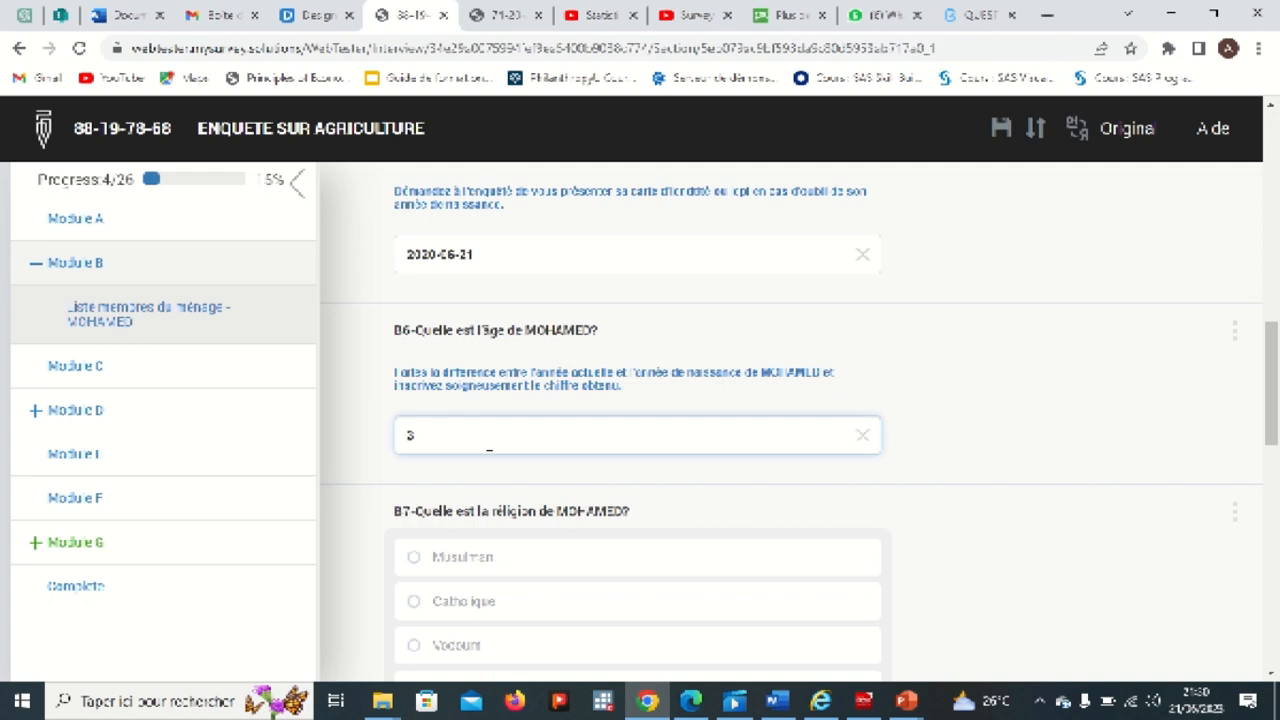
key("BackSpace")
type("6")
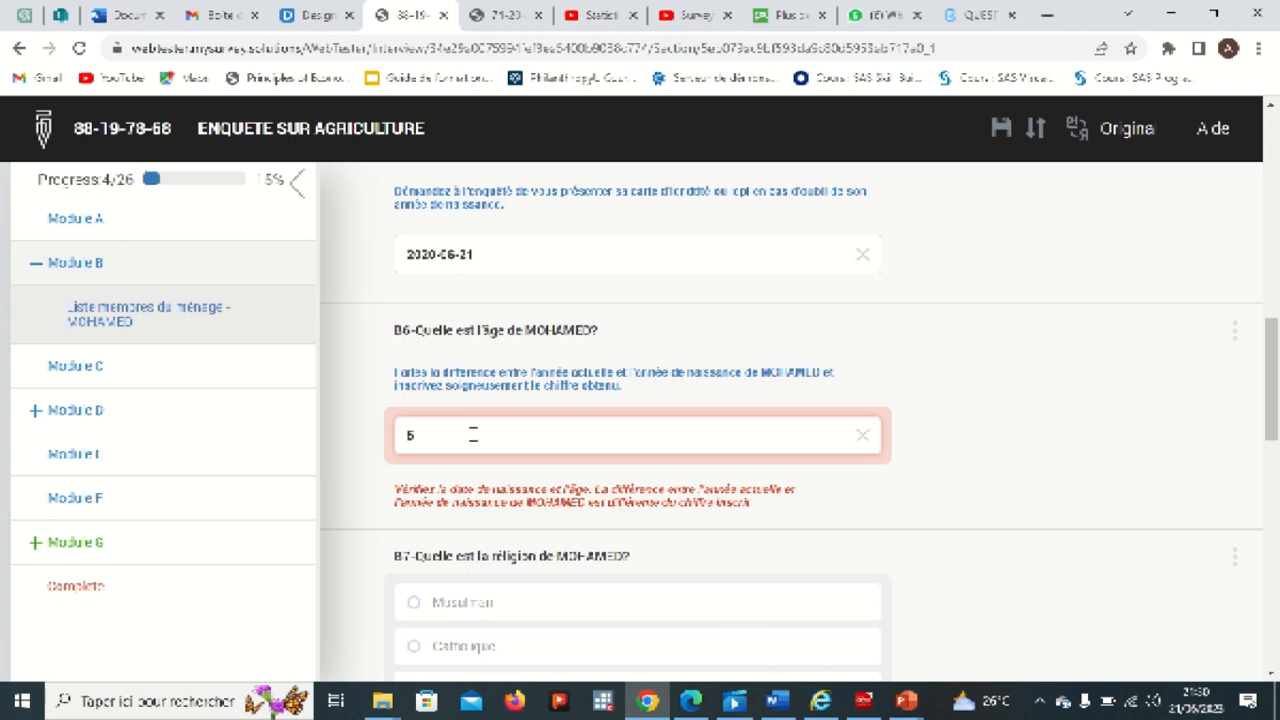
scroll(651, 463, "down", 2)
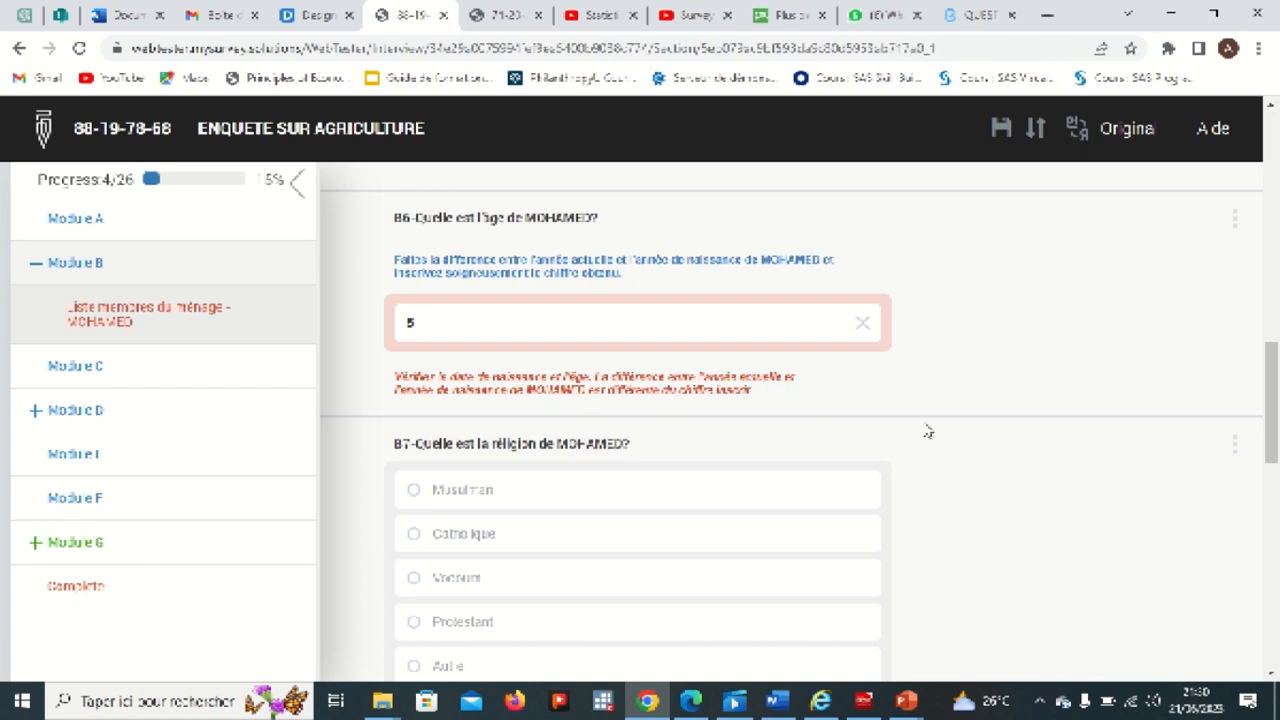
scroll(926, 428, "down", 2)
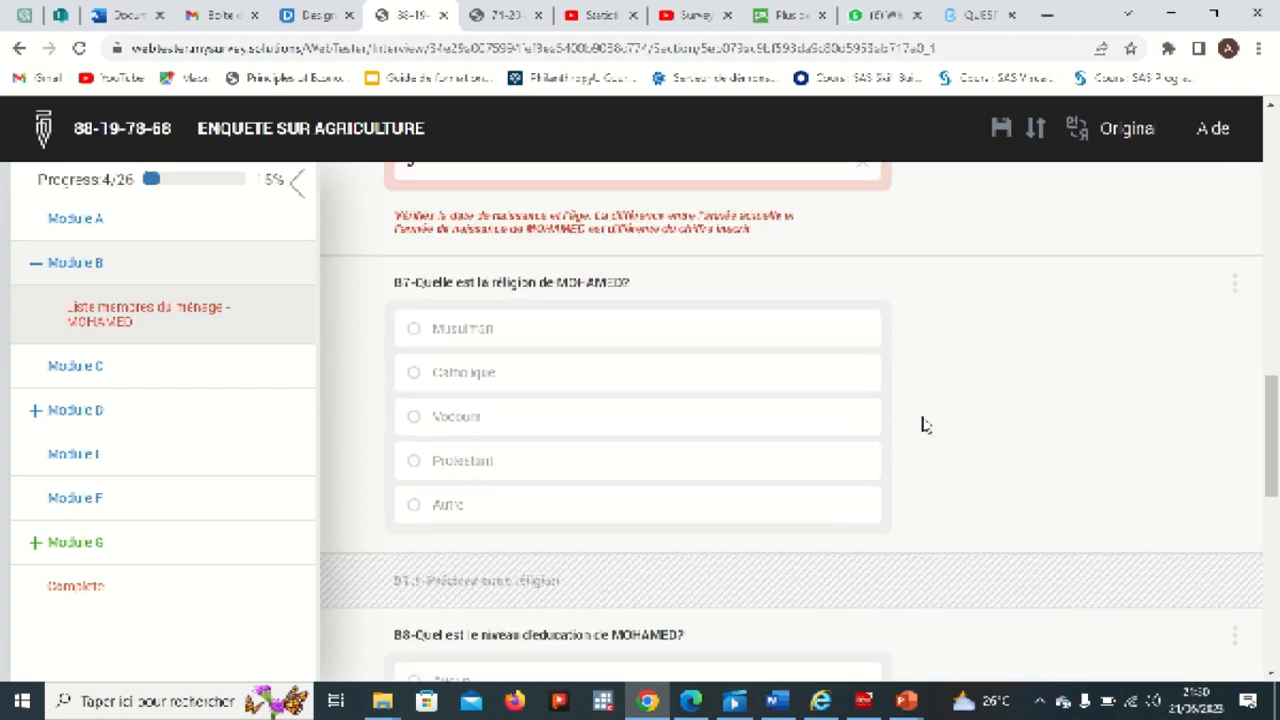
- Switch to the training presentation in PowerPoint and open slide 46, after the slide on date operators and FullYearsSince
mouse_move(907, 704)
left_click(858, 640)
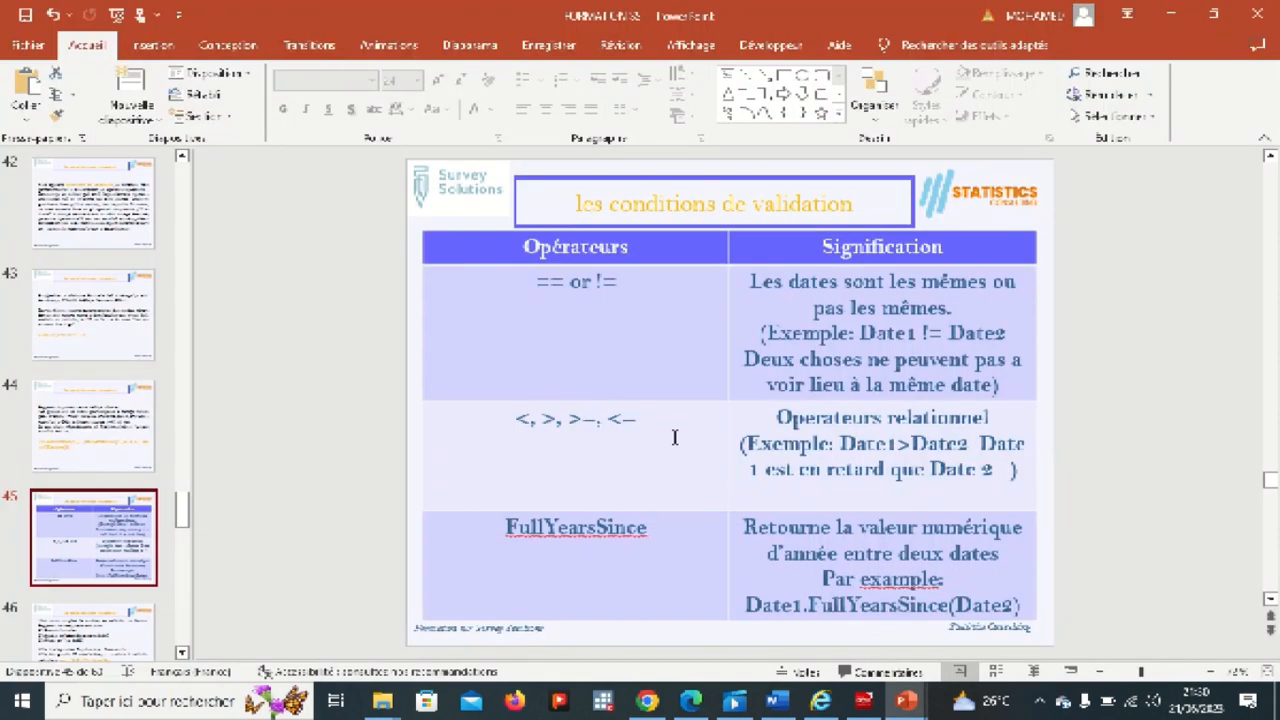
left_click(568, 530)
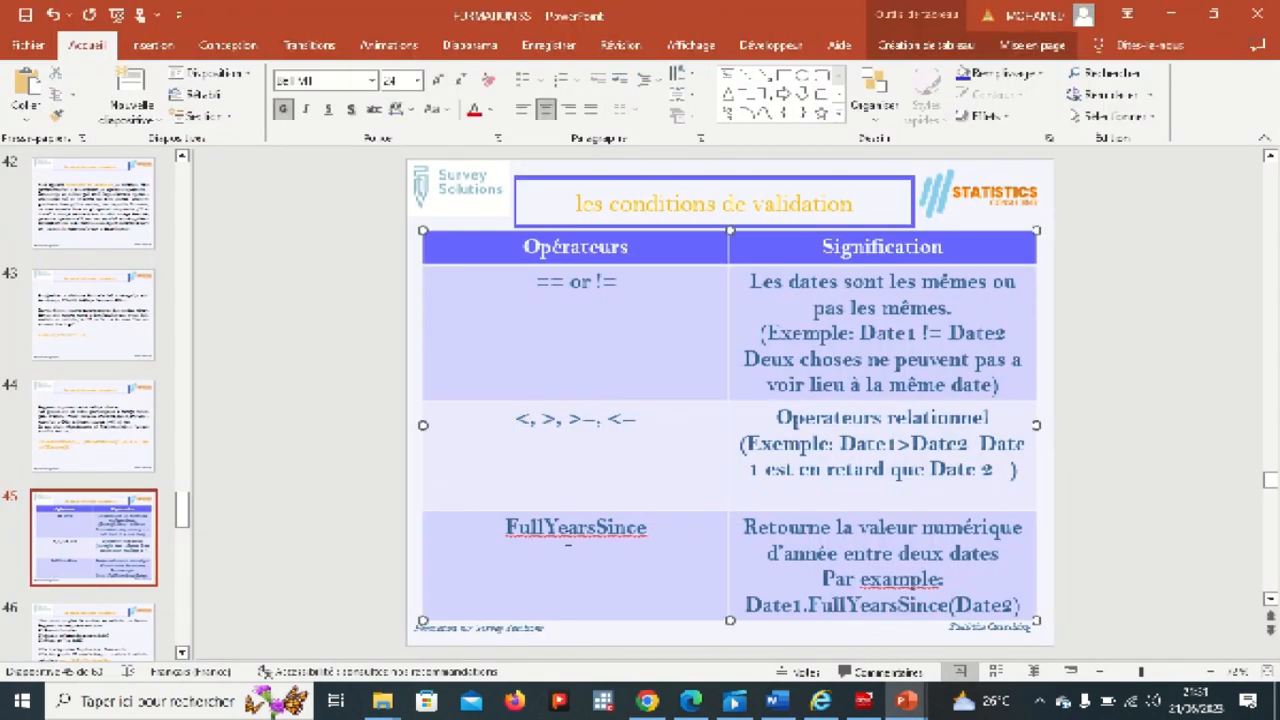
left_click(130, 635)
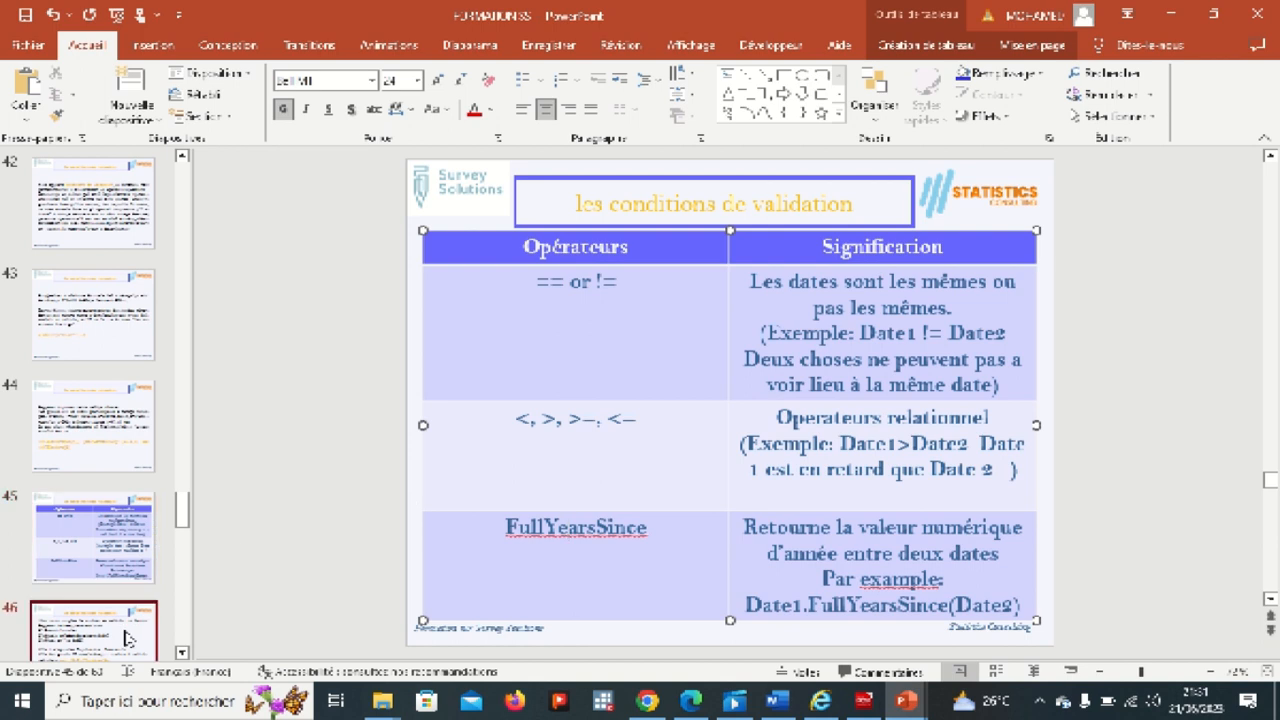